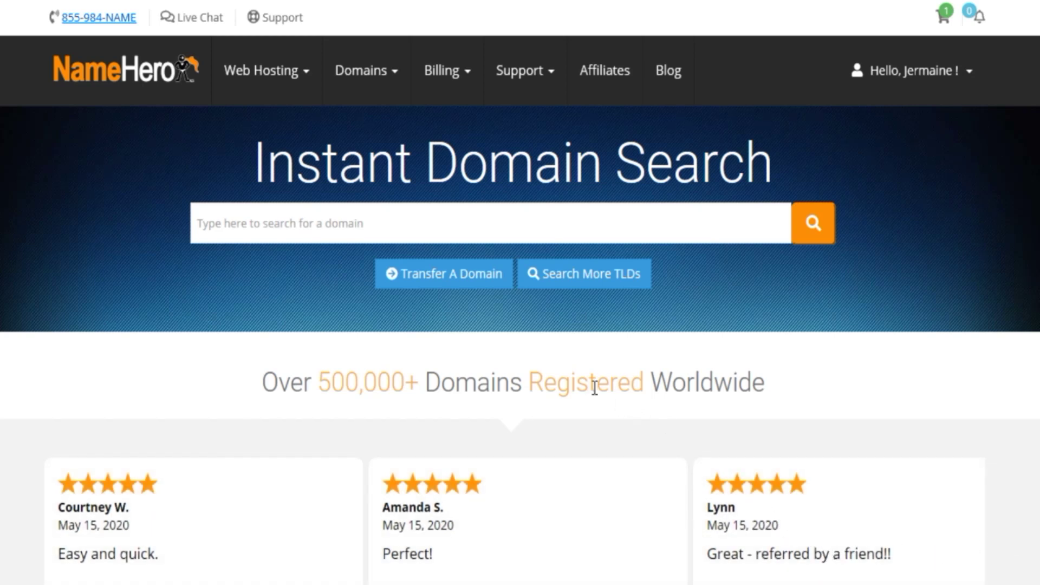
# Open the NameHero cart holding the one-year darealroomsolutions.com registration at $12.98 USD
pyautogui.click(448, 215)
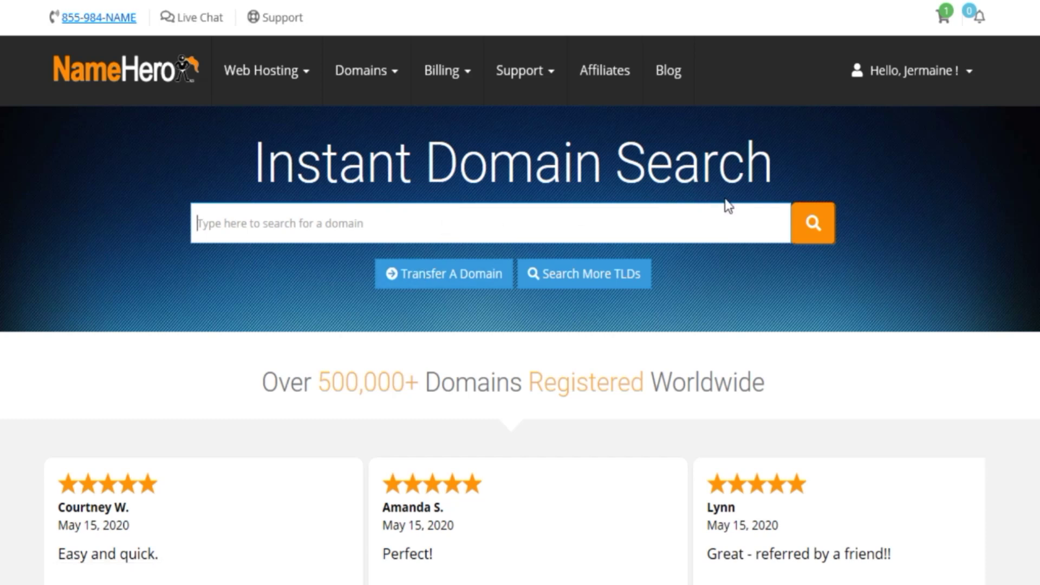
pyautogui.click(910, 76)
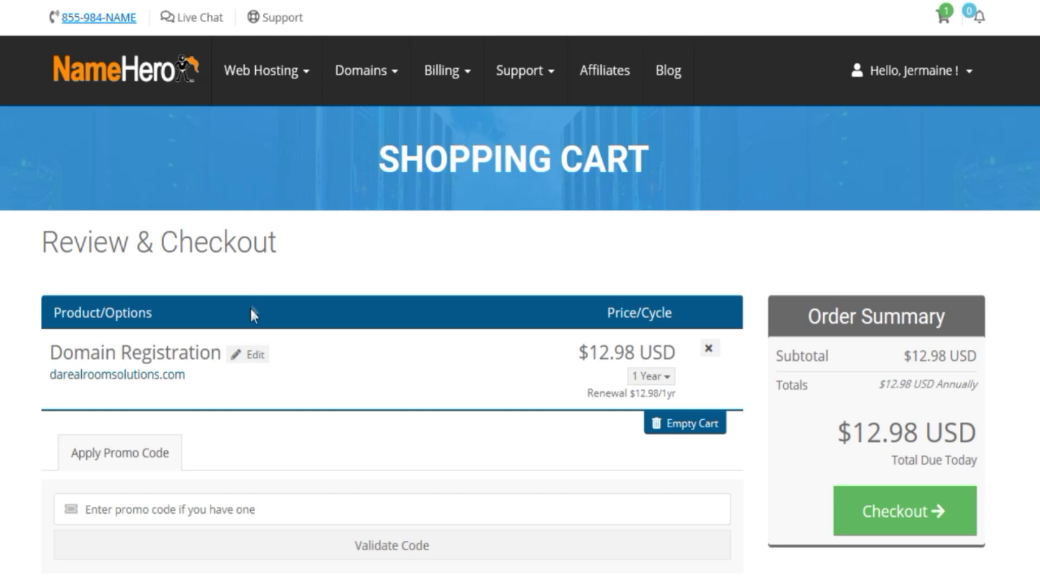
# Scroll through the cart and select the promo code field, with the total still $12.98 USD
pyautogui.scroll(-2, 250, 301)
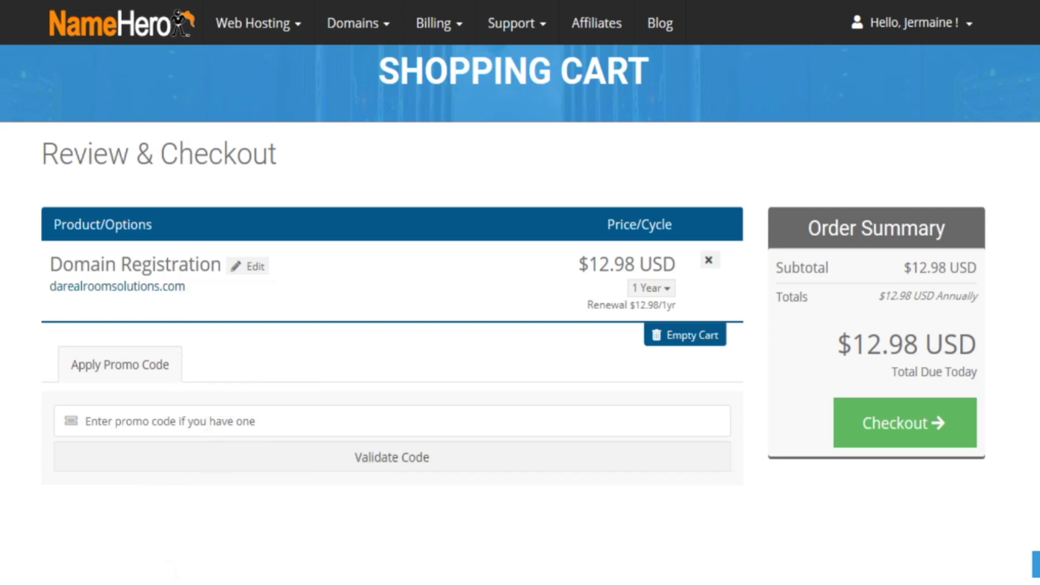
pyautogui.scroll(-2, 557, 314)
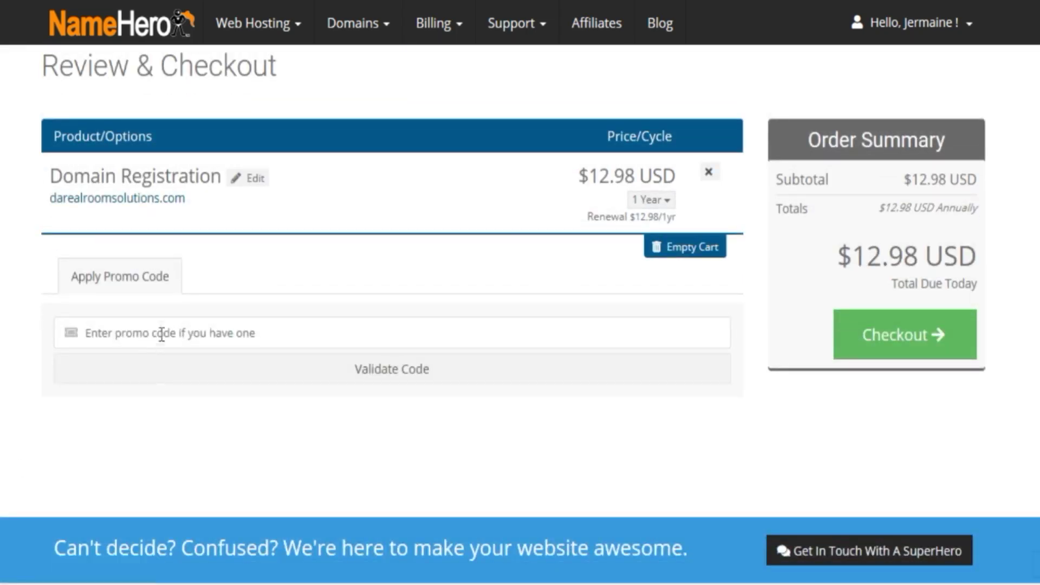
pyautogui.click(119, 333)
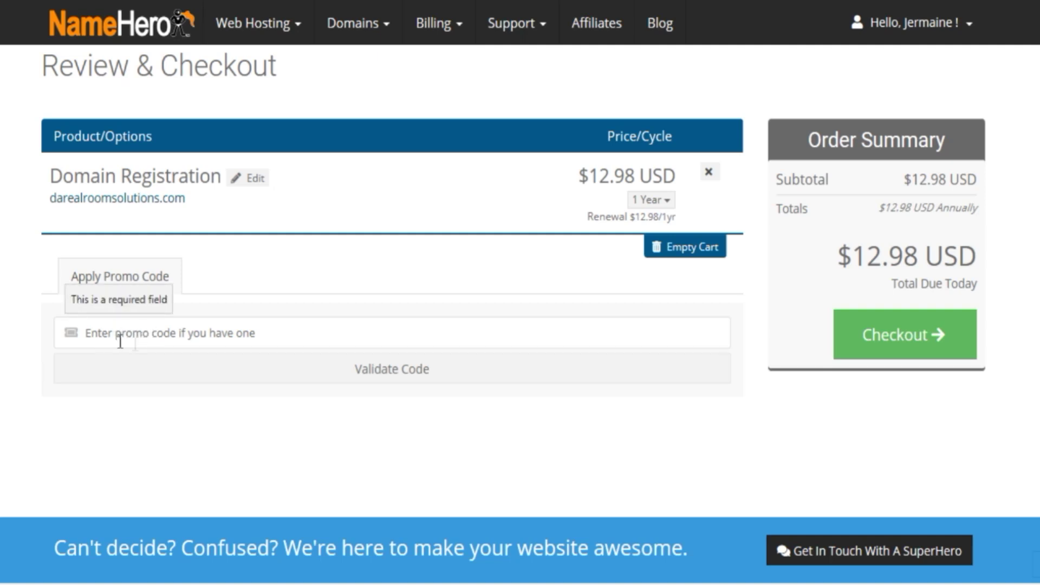
pyautogui.scroll(2, 232, 247)
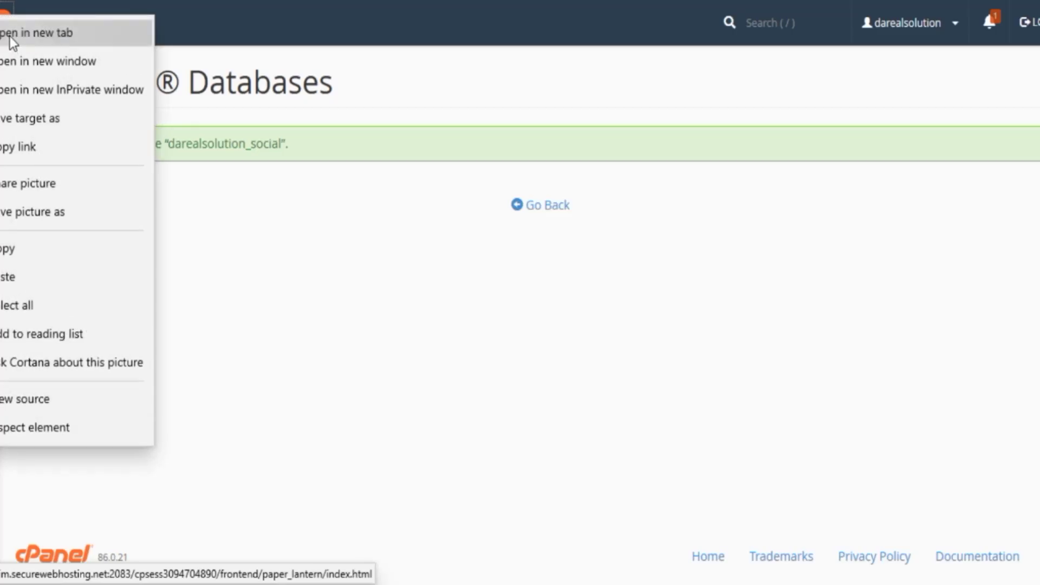
# Bring up the cPanel home page in a new tab and launch File Manager
pyautogui.click(69, 34)
pyautogui.hotkey('ctrl', 'Tab')
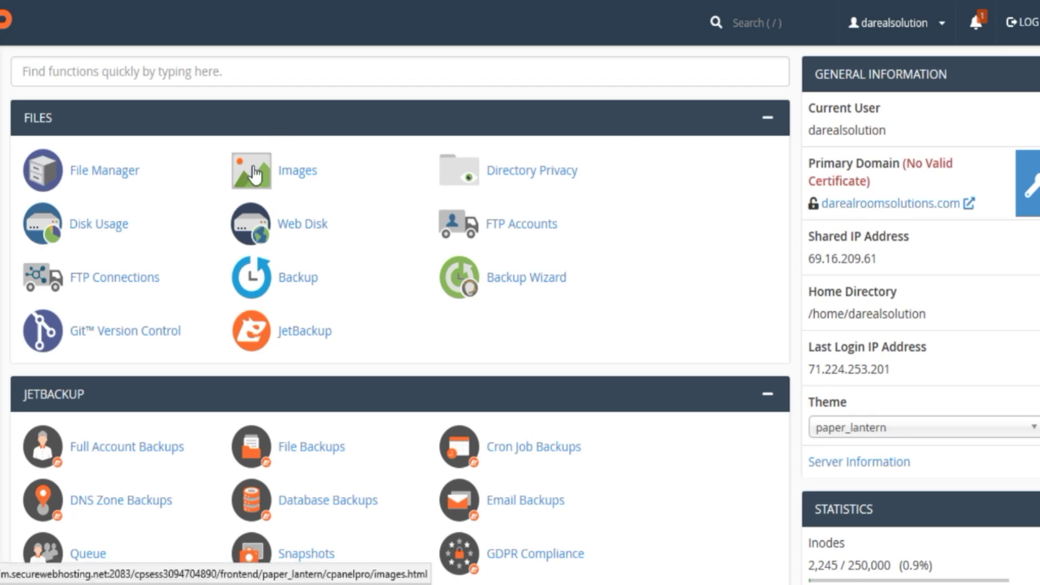
pyautogui.click(104, 171)
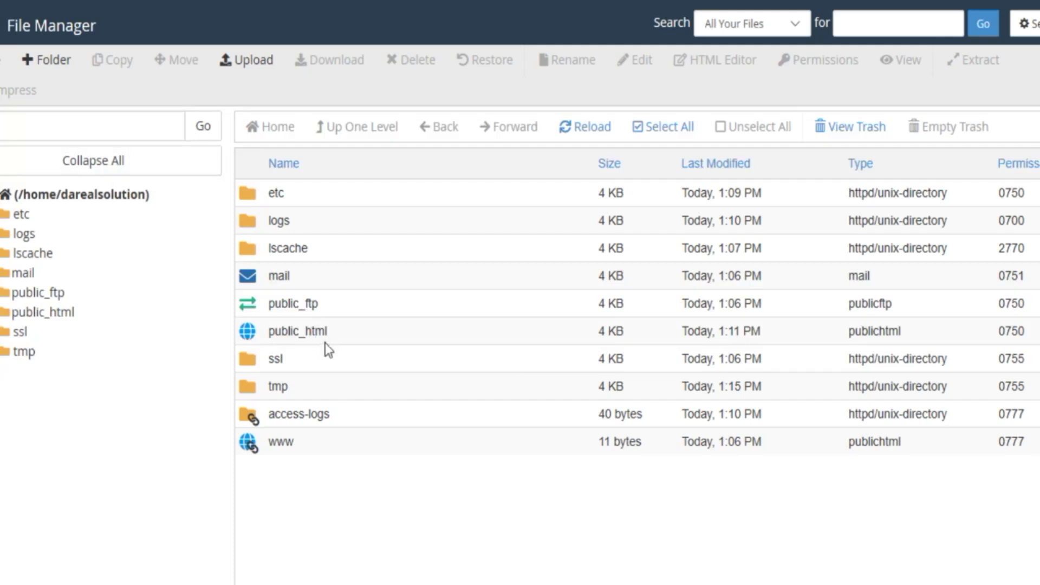
# Create a folder named 'community' inside public_html and open it to confirm it's empty
pyautogui.doubleClick(386, 335)
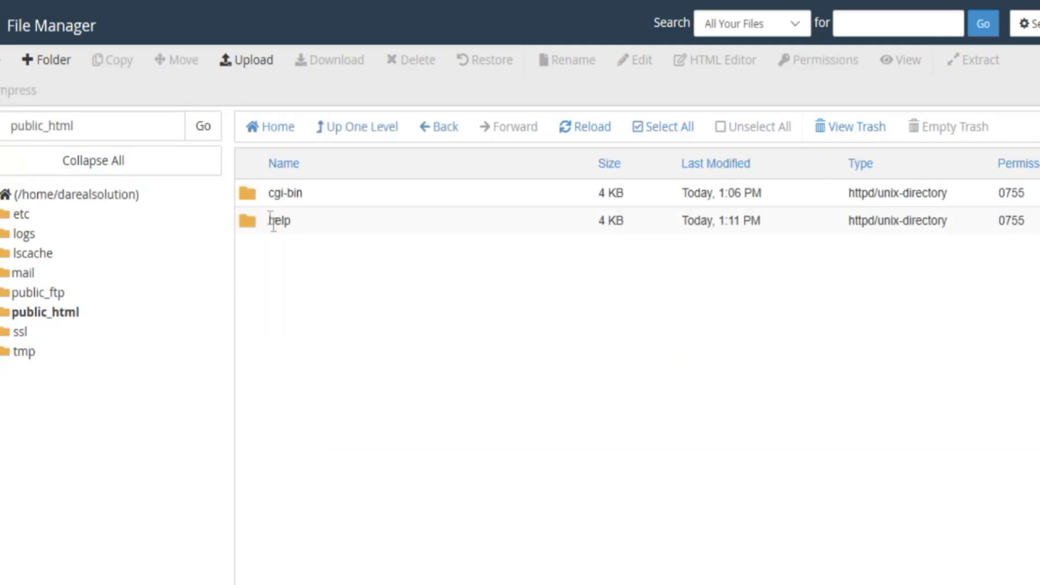
pyautogui.click(51, 75)
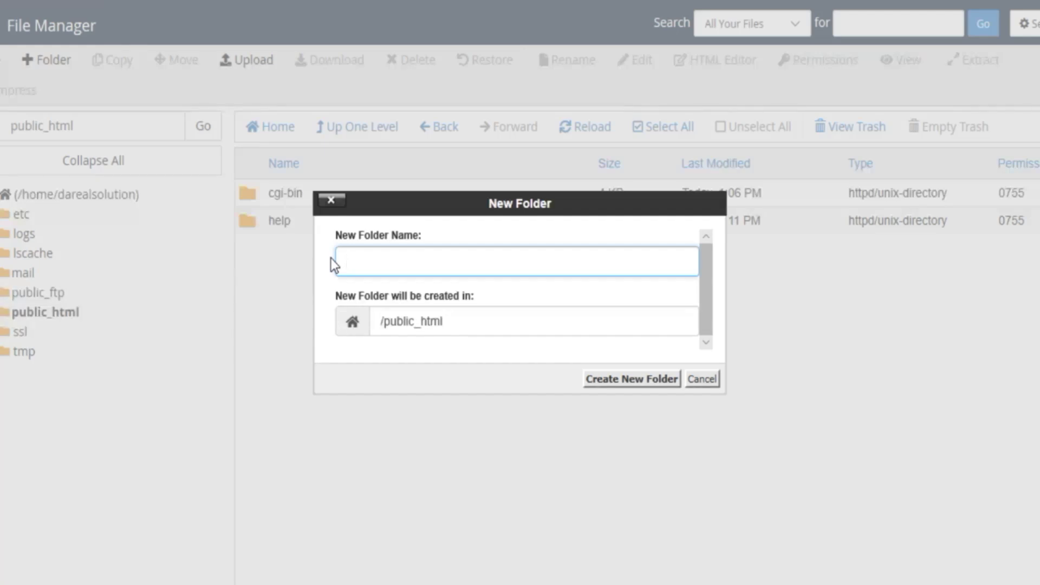
pyautogui.write('community')
pyautogui.click(597, 384)
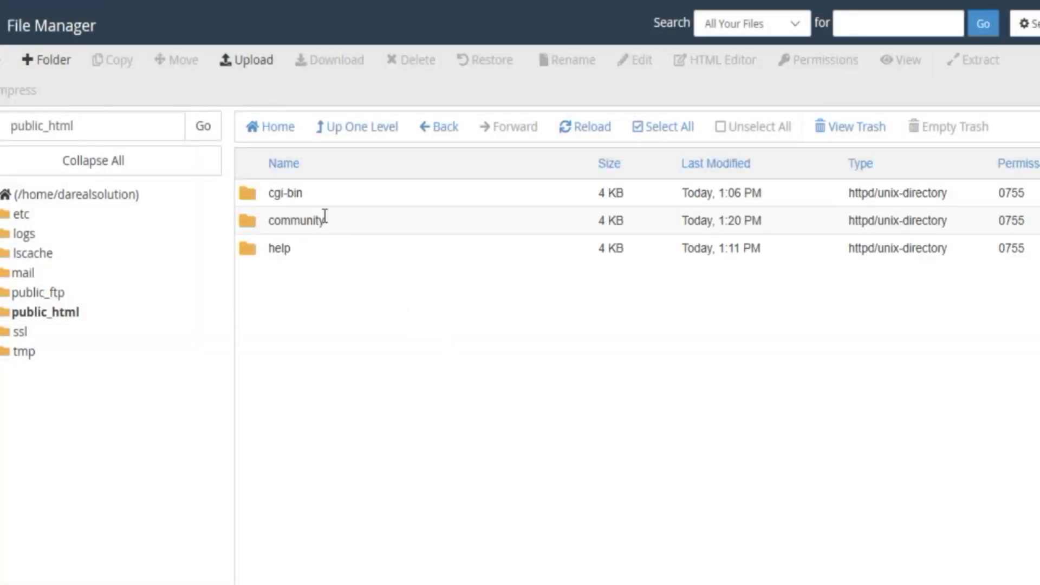
pyautogui.click(324, 217)
pyautogui.doubleClick(405, 231)
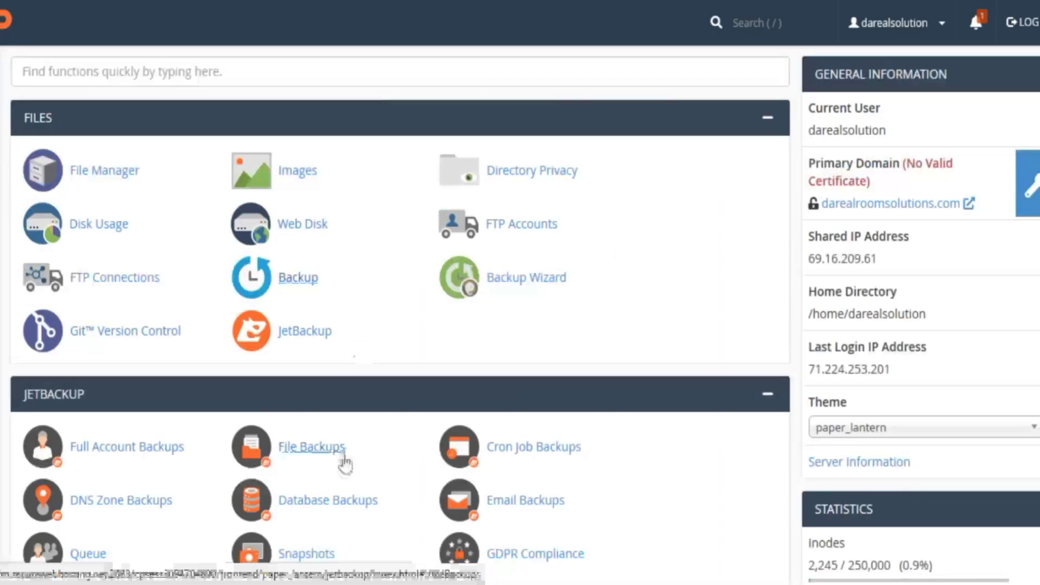
# On the MySQL Databases page, create a new database named 'social'
pyautogui.scroll(-3, 340, 455)
pyautogui.scroll(-2, 337, 453)
pyautogui.click(328, 460)
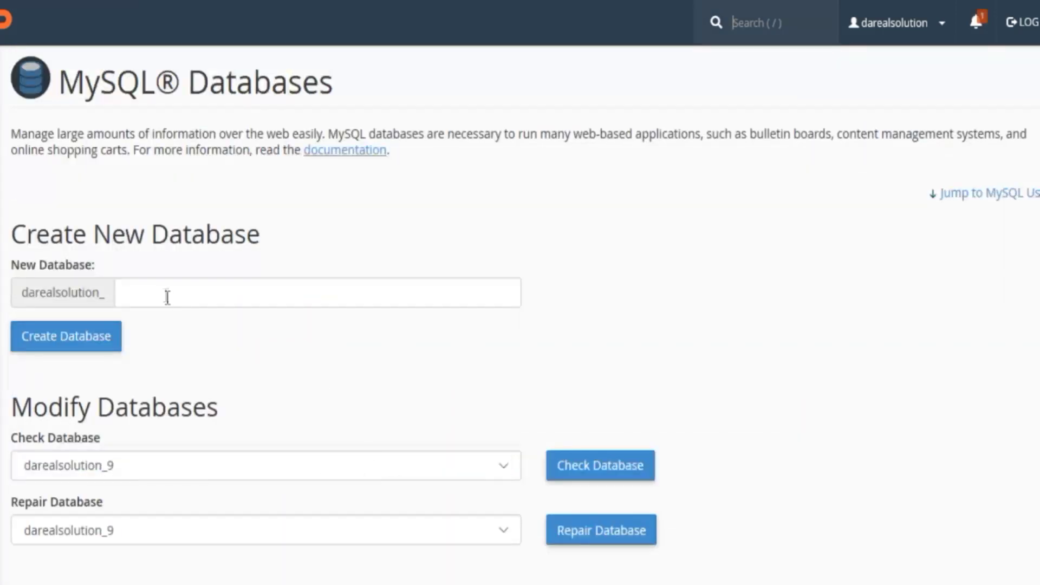
pyautogui.click(166, 293)
pyautogui.click(154, 328)
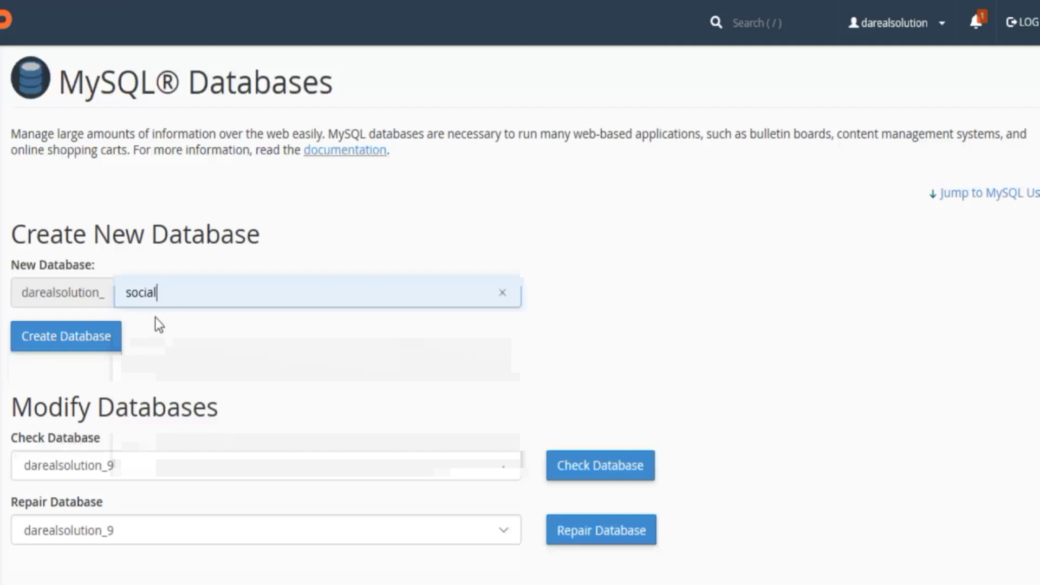
pyautogui.click(100, 338)
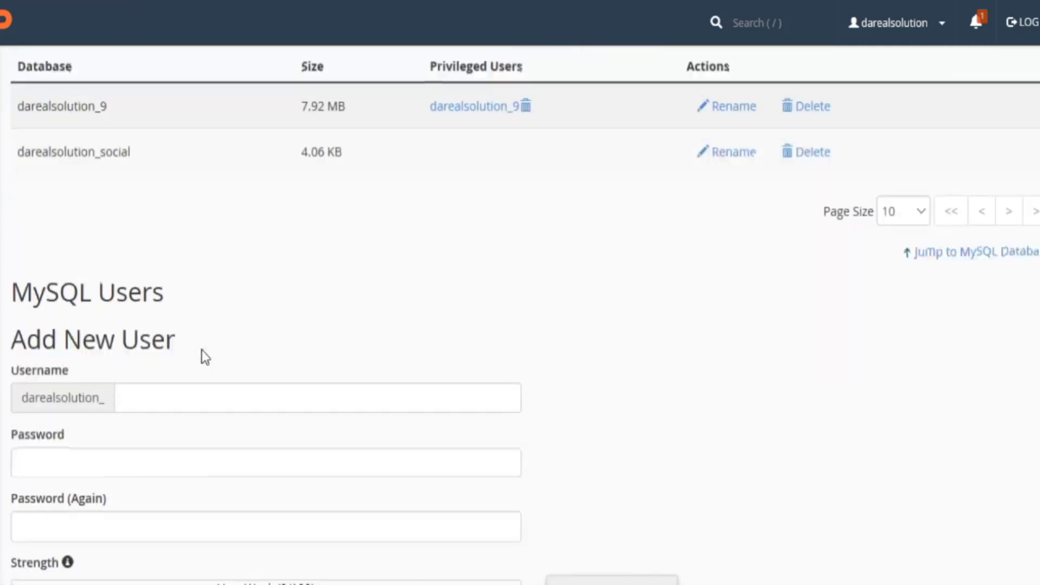
pyautogui.scroll(-5, 201, 355)
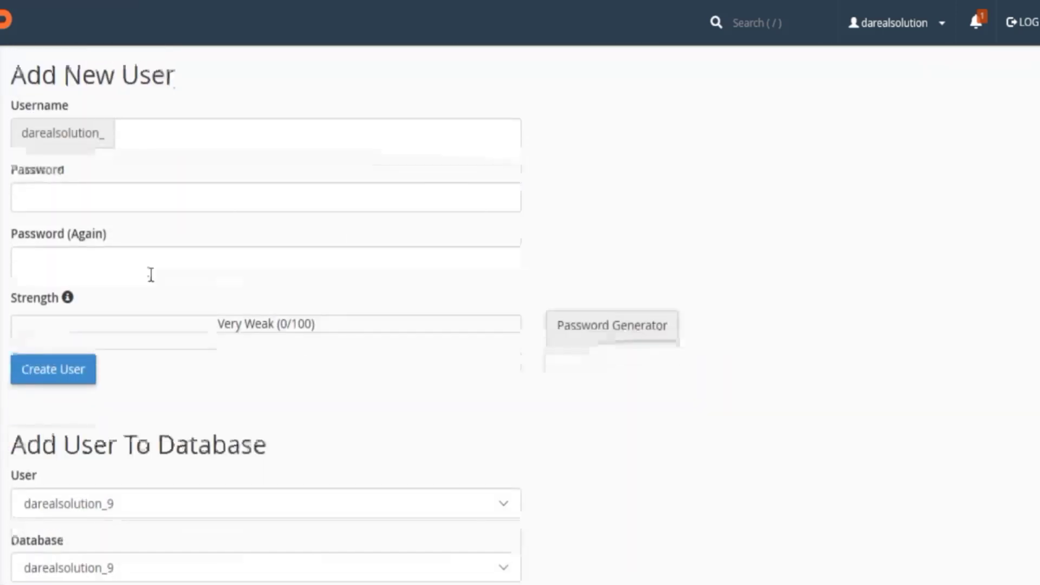
pyautogui.scroll(-5, 152, 282)
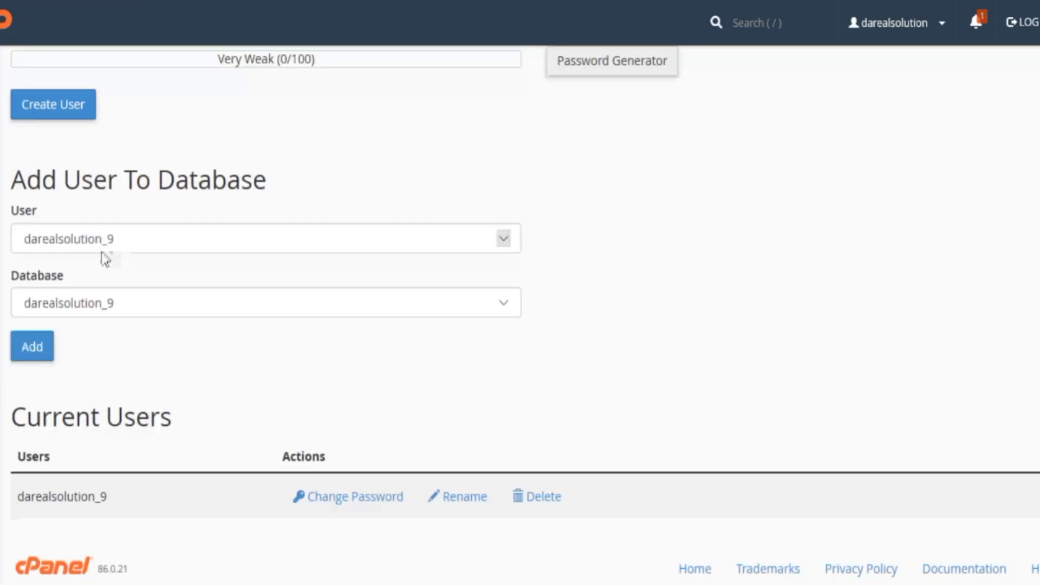
pyautogui.scroll(5, 113, 279)
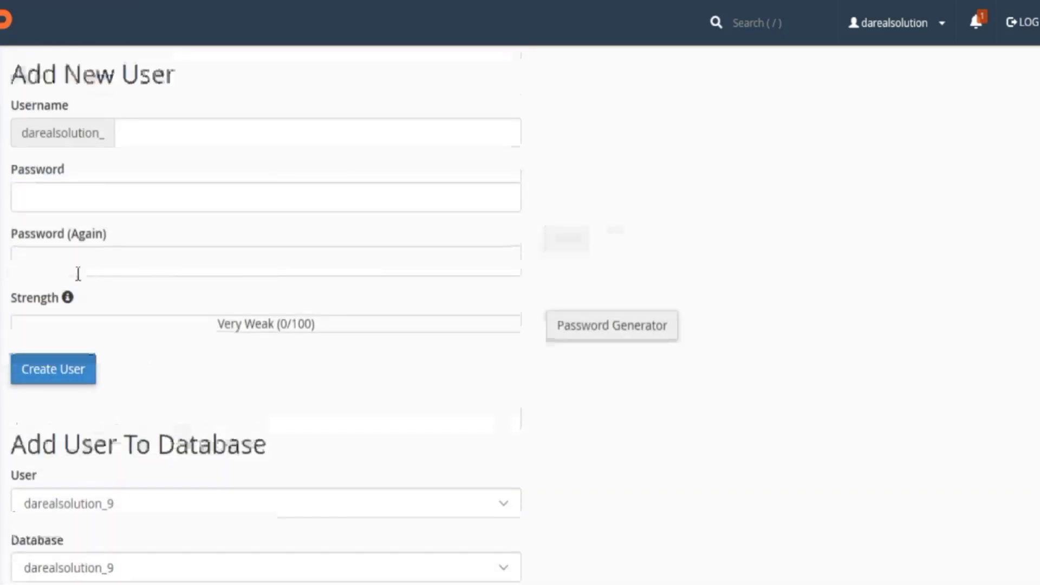
# Enter 'test' as the new MySQL username and generate a Very Strong password
pyautogui.click(175, 137)
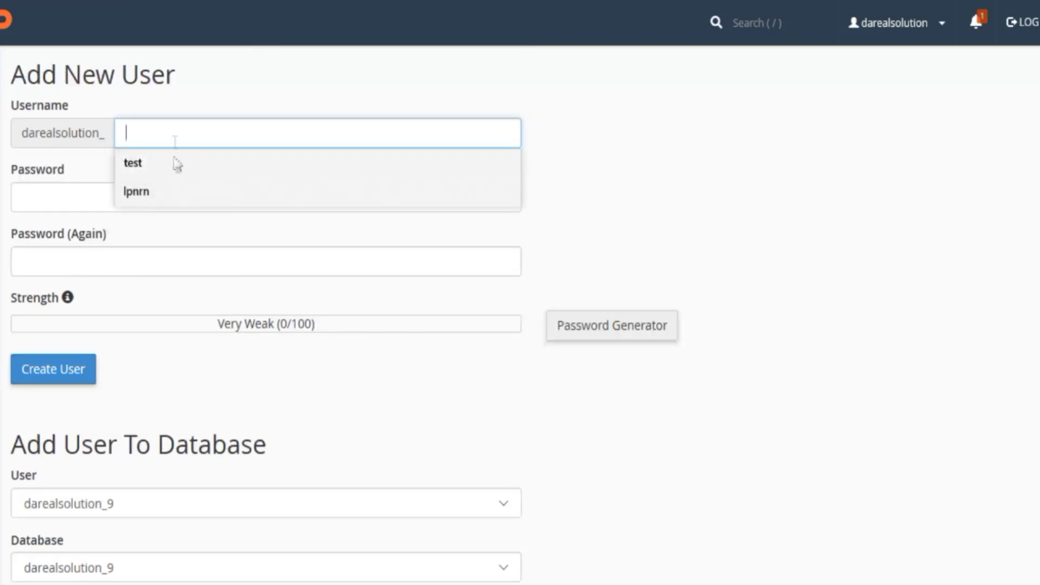
pyautogui.click(167, 163)
pyautogui.click(92, 196)
pyautogui.click(622, 336)
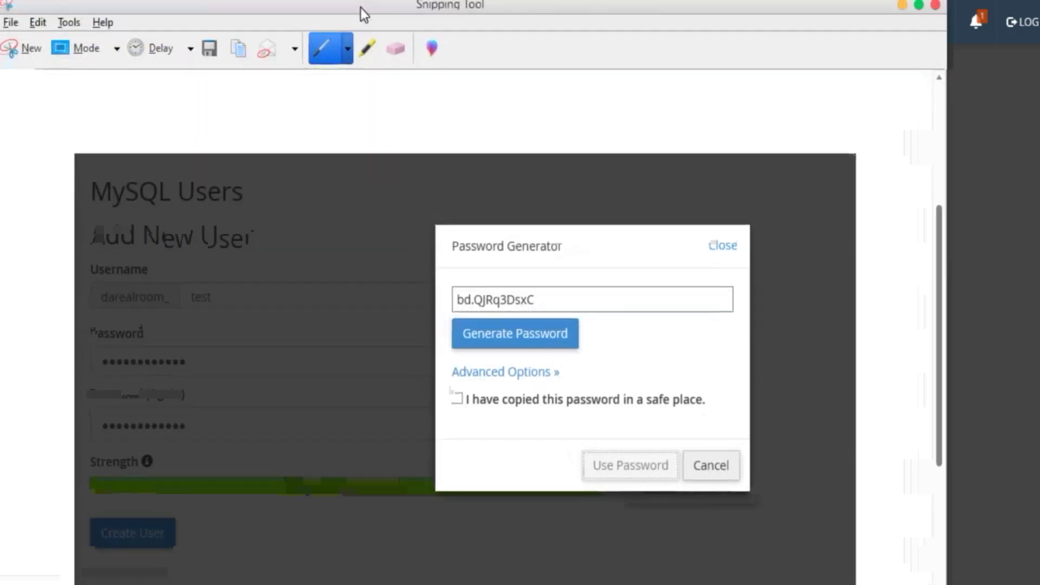
# Snip the whole password generator screen, after cancelling a first capture attempt
pyautogui.click(22, 51)
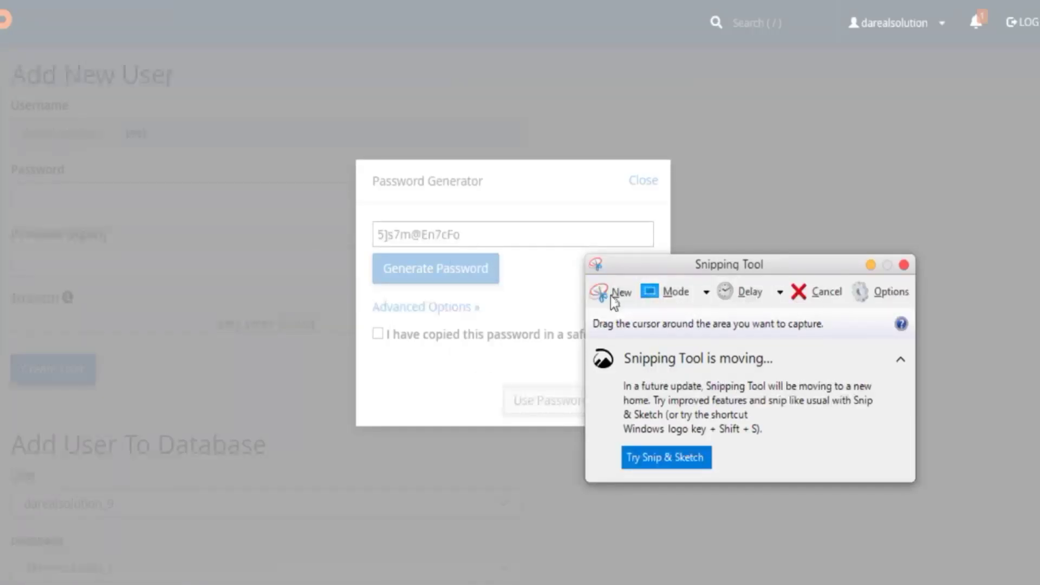
pyautogui.press('Escape')
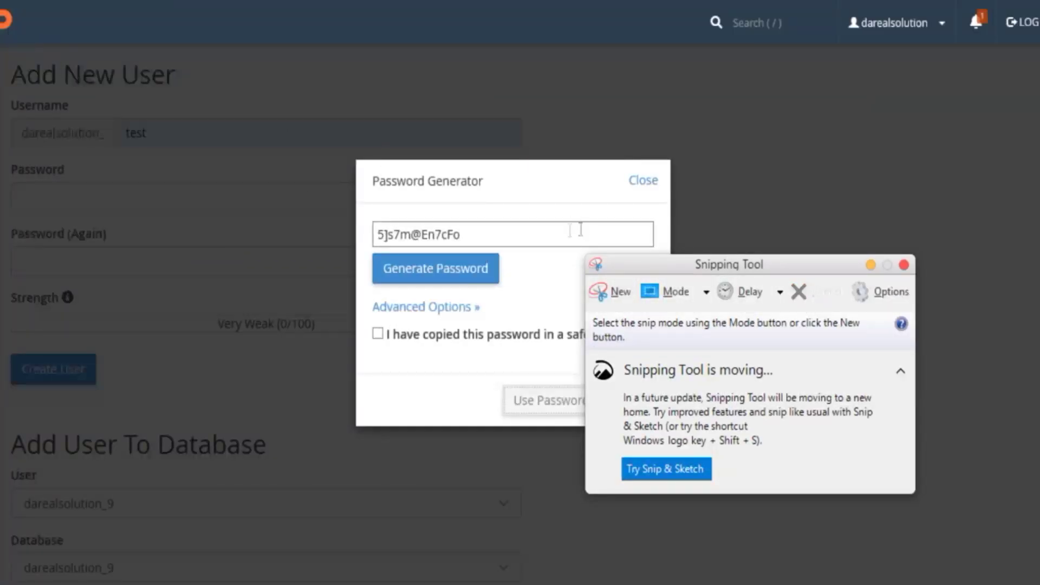
pyautogui.click(607, 291)
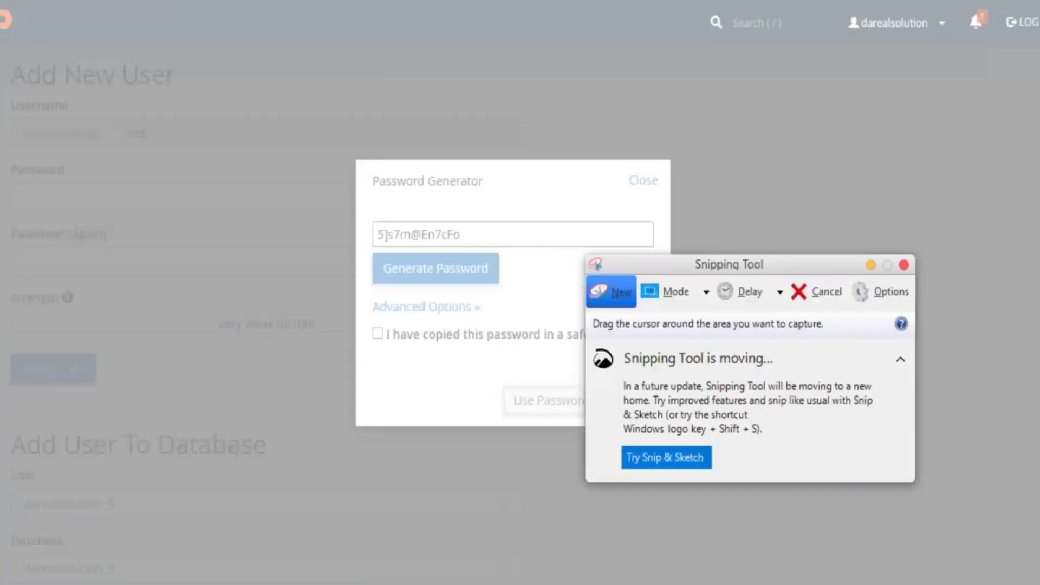
pyautogui.moveTo(1, 35); pyautogui.dragTo(966, 584)
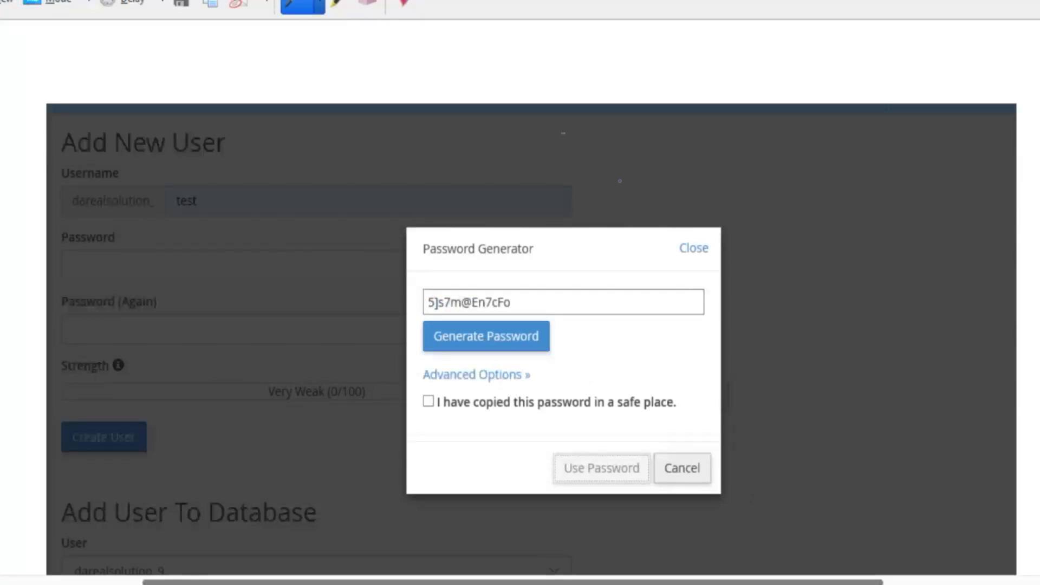
# Save the snip as JPEG 'Capture22' in Downloads
pyautogui.click(181, 10)
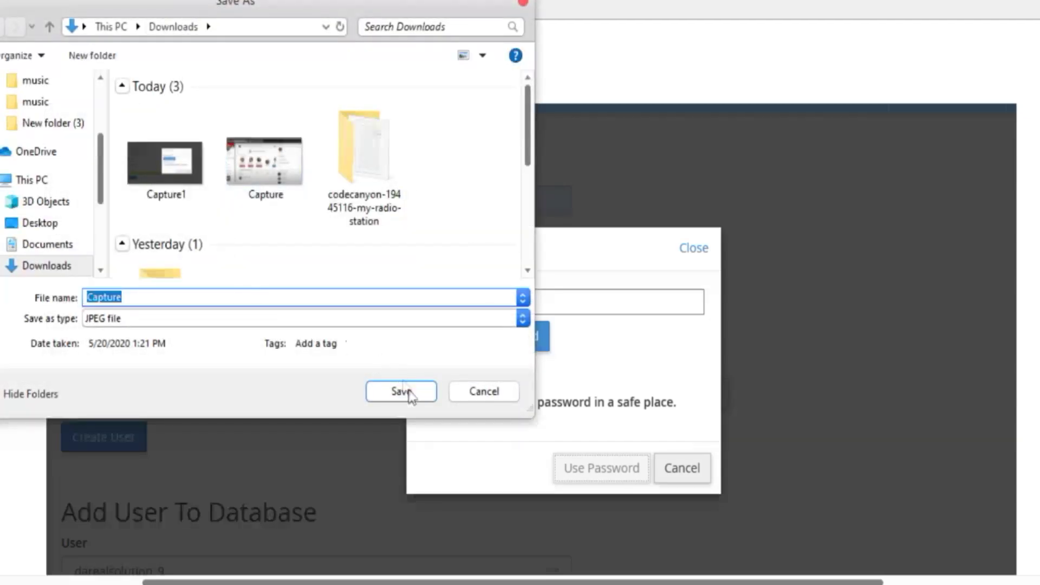
pyautogui.click(381, 299)
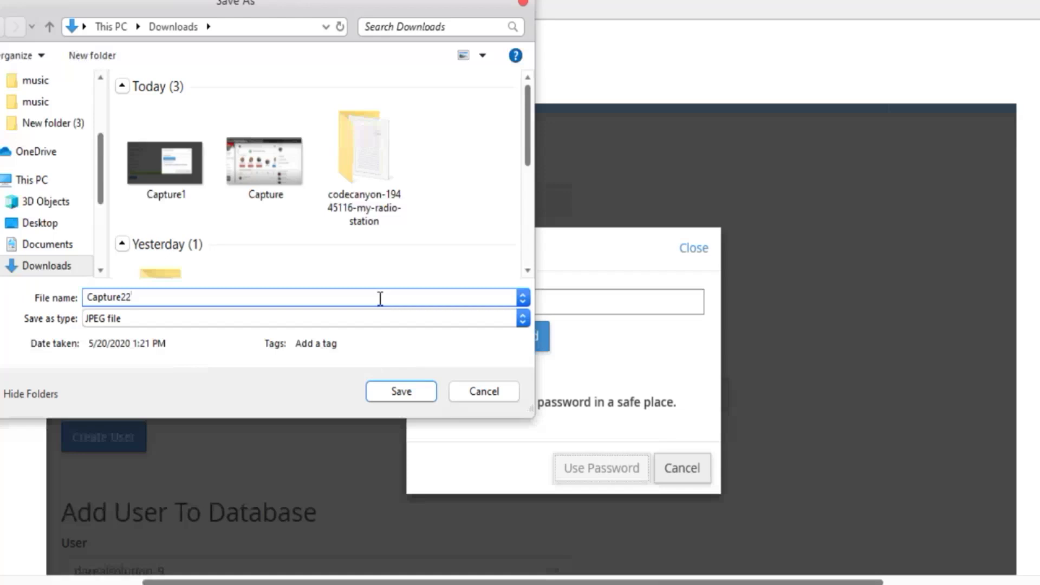
pyautogui.click(401, 390)
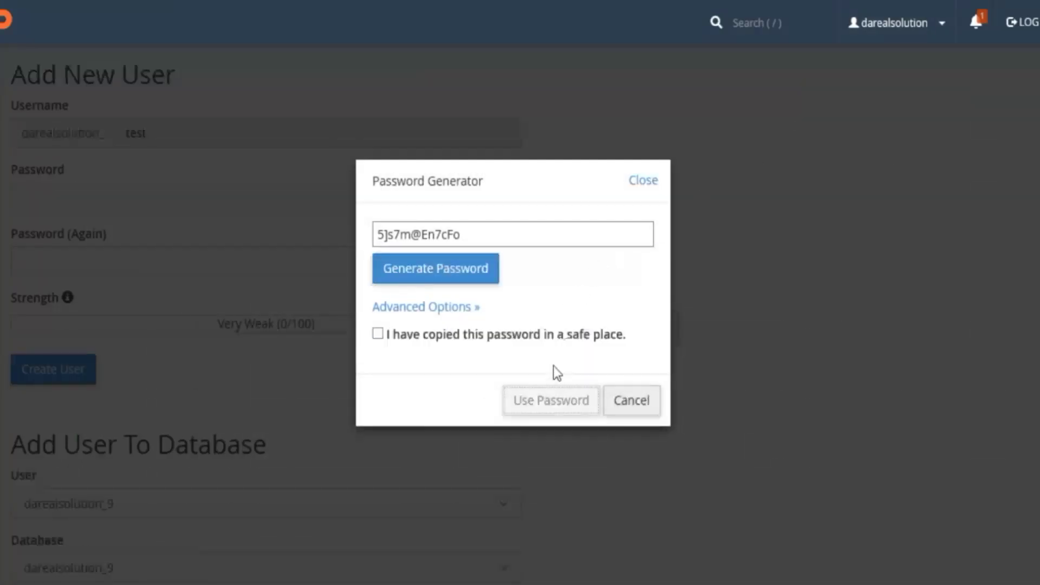
# Use the generated password to create MySQL user 'darealsolution_test' and return to MySQL Databases
pyautogui.click(449, 340)
pyautogui.click(550, 406)
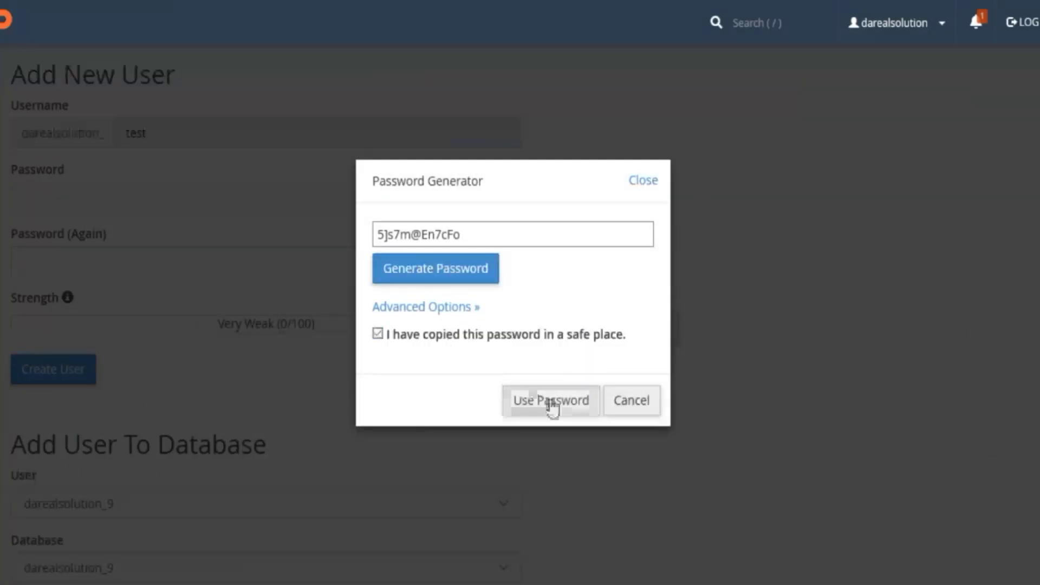
pyautogui.scroll(-3, 352, 374)
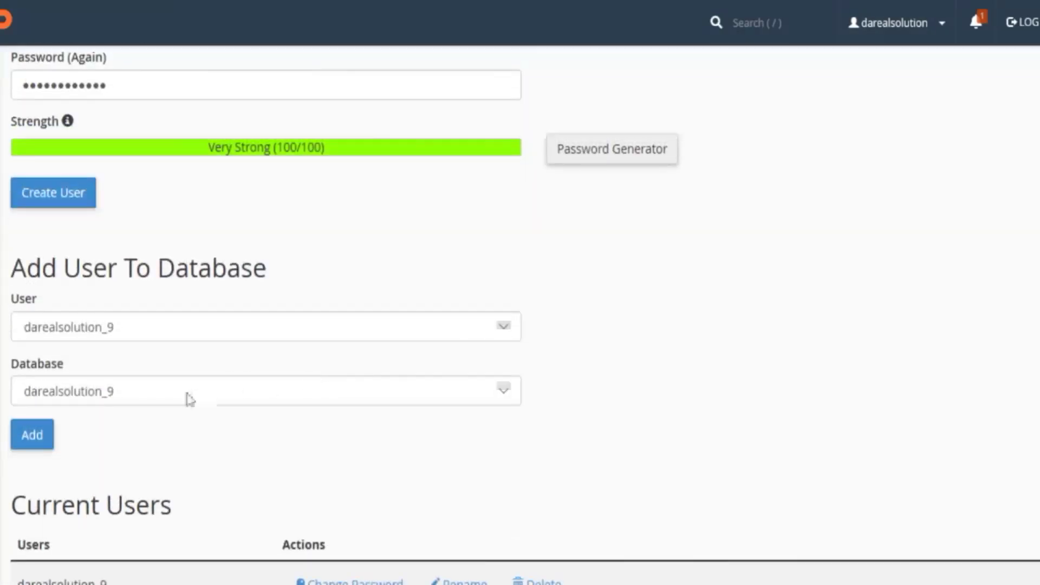
pyautogui.scroll(3, 188, 399)
pyautogui.click(77, 379)
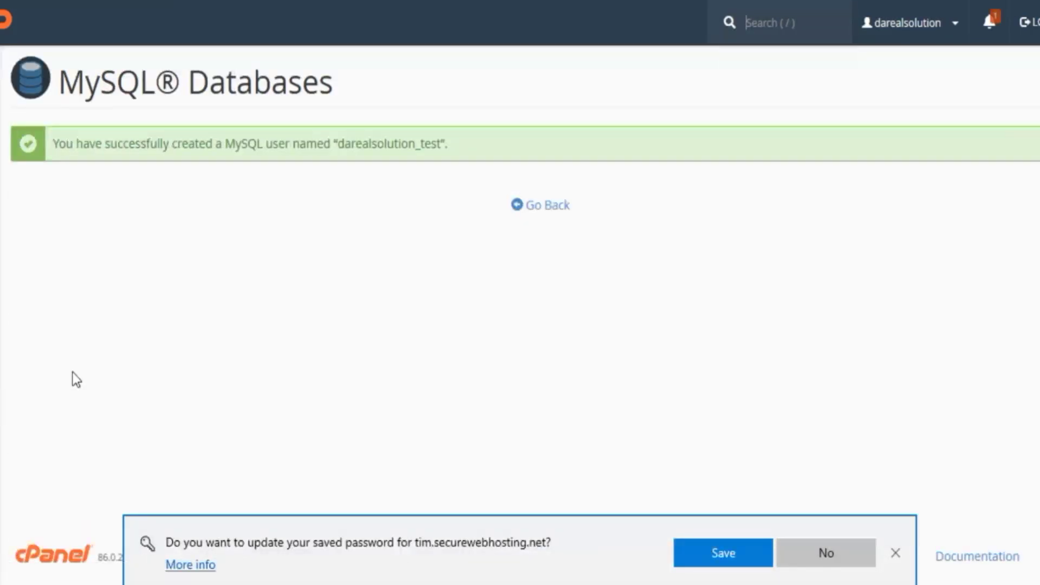
pyautogui.click(528, 214)
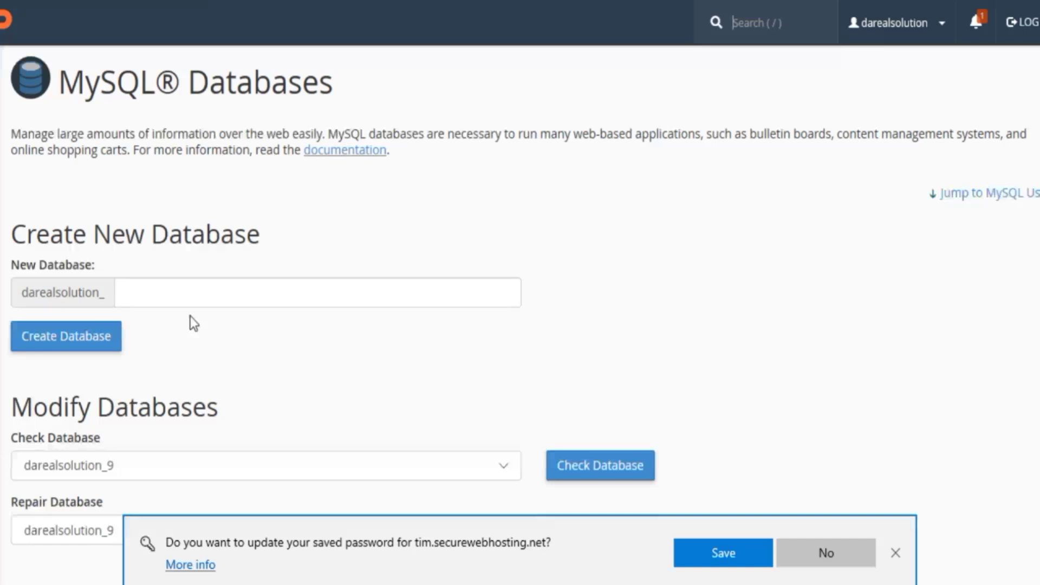
pyautogui.scroll(-5, 187, 318)
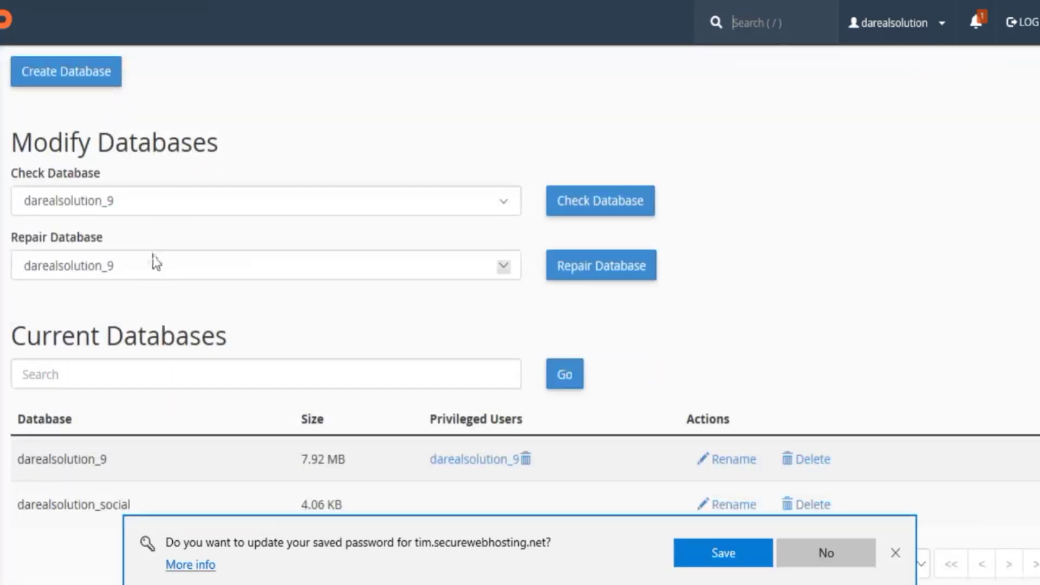
pyautogui.scroll(-5, 153, 260)
pyautogui.scroll(3, 149, 259)
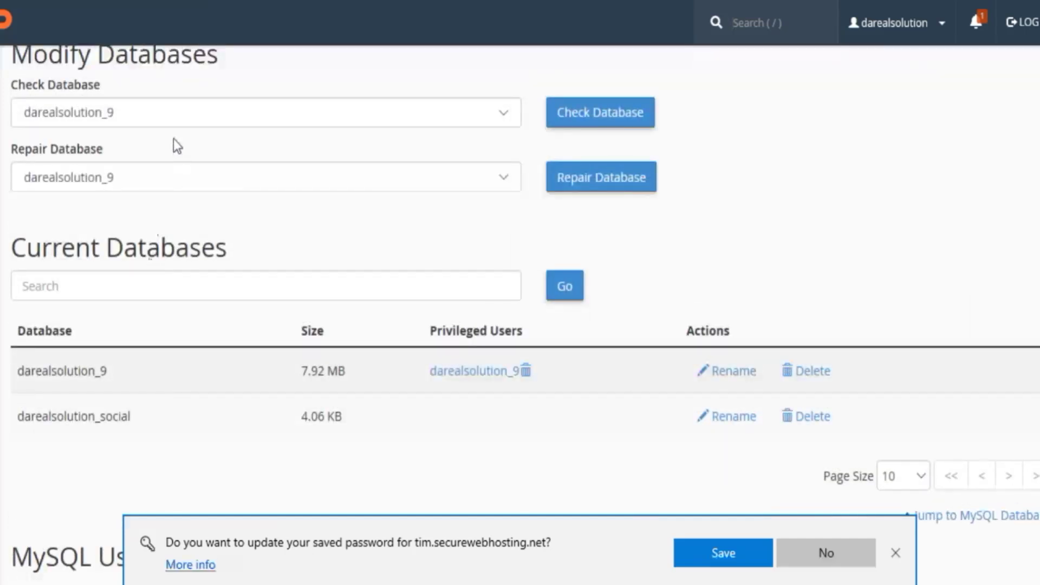
pyautogui.scroll(2, 174, 144)
pyautogui.click(155, 205)
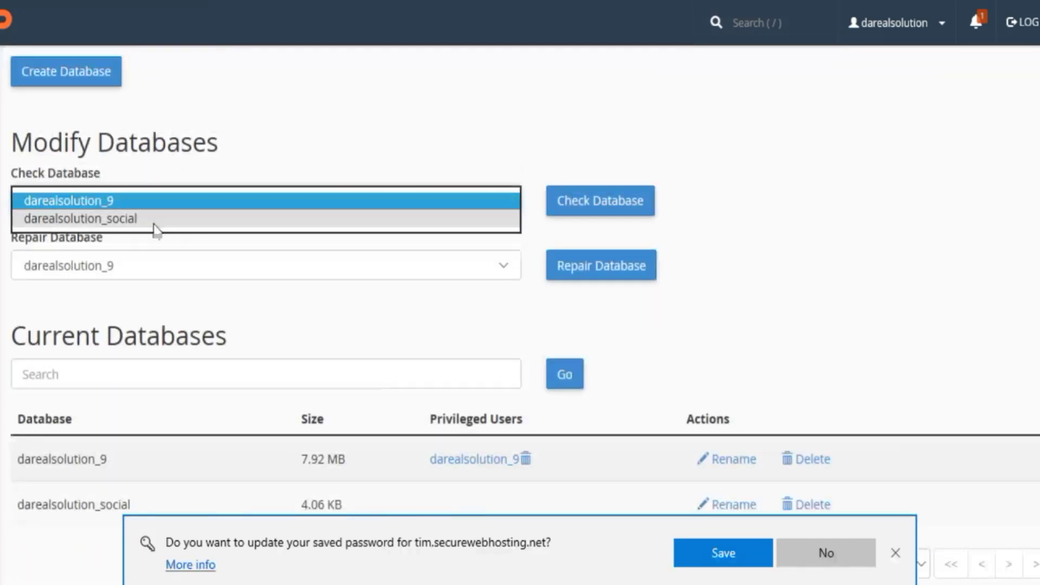
pyautogui.scroll(5, 206, 149)
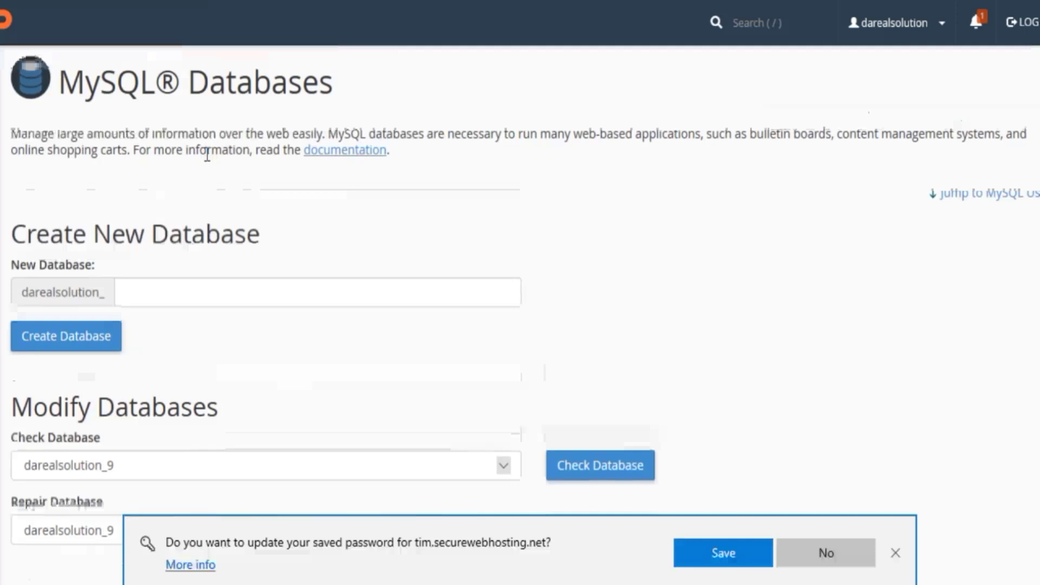
pyautogui.scroll(-15, 193, 186)
pyautogui.scroll(1, 185, 265)
pyautogui.scroll(-5, 186, 265)
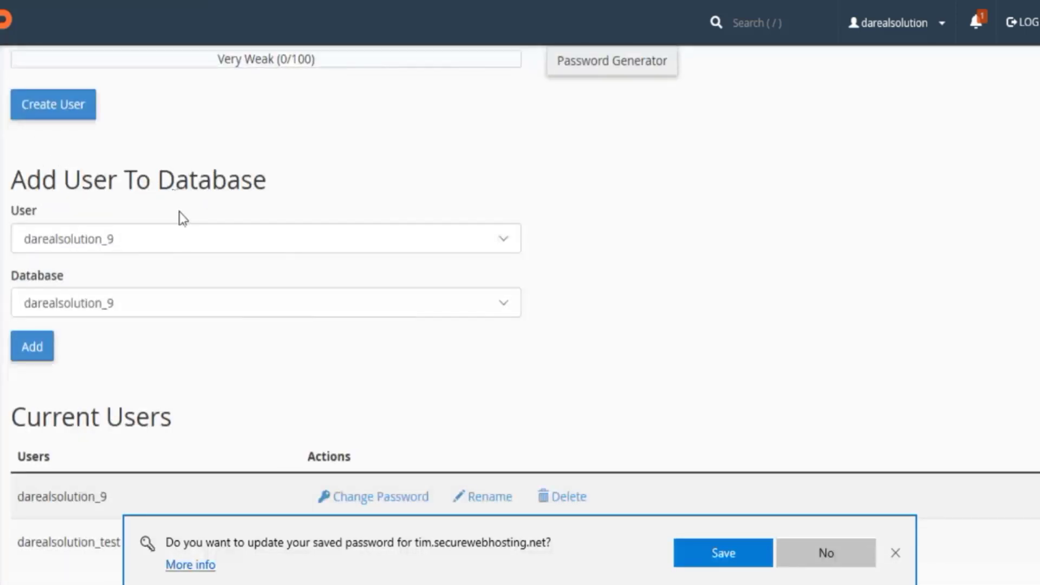
# Add user darealsolution_test to the darealsolution_social database
pyautogui.click(180, 244)
pyautogui.click(174, 257)
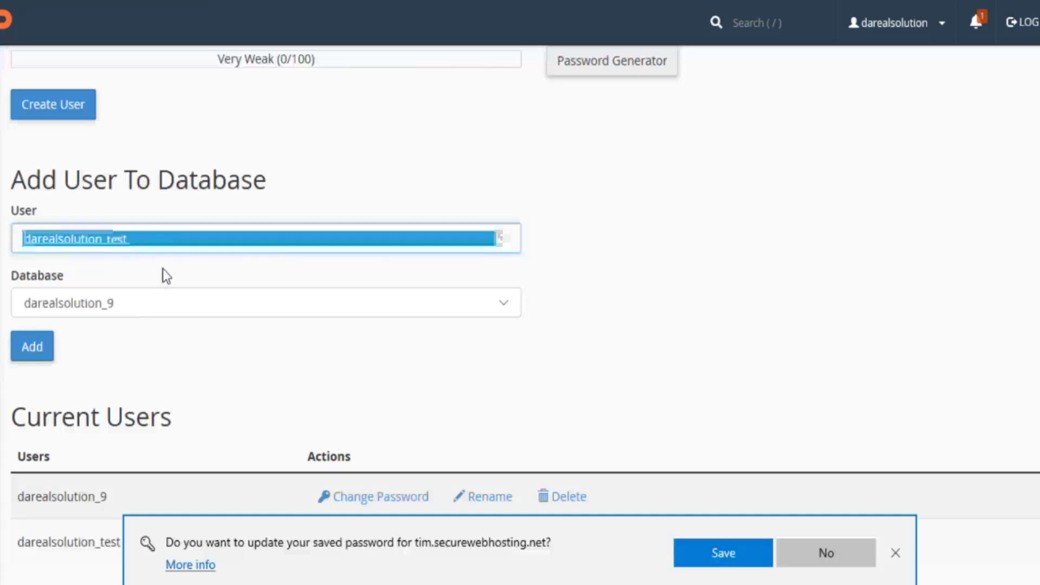
pyautogui.click(161, 304)
pyautogui.click(149, 322)
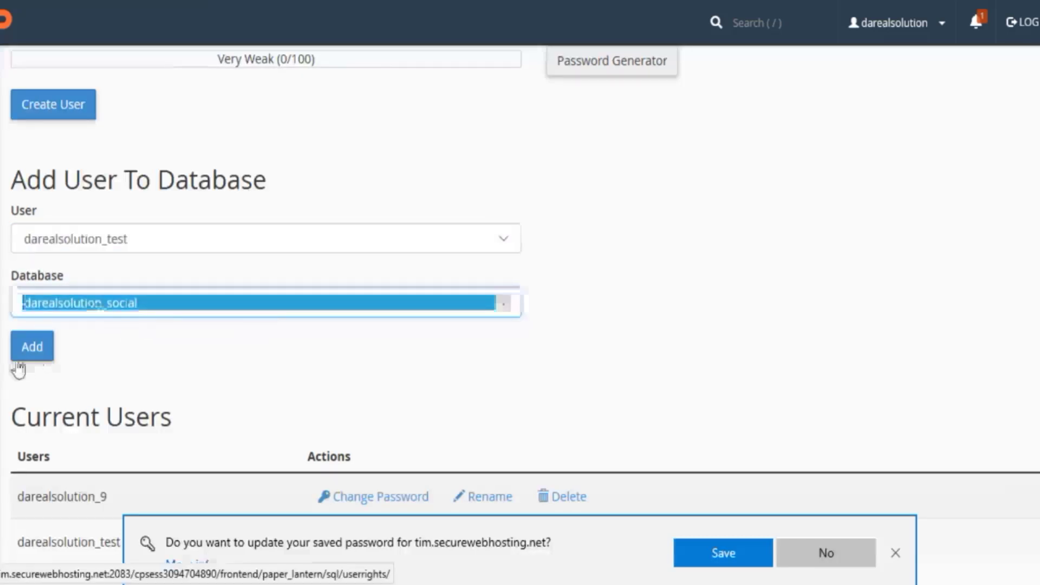
pyautogui.click(16, 362)
# Grant the test user ALL PRIVILEGES on the social database and save the changes
pyautogui.scroll(-2, 33, 276)
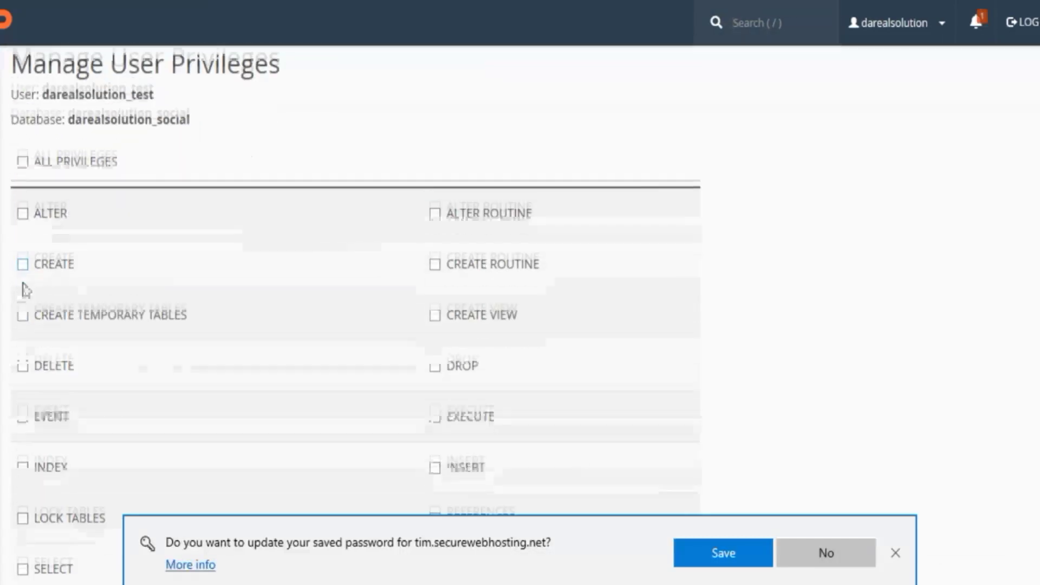
pyautogui.click(22, 153)
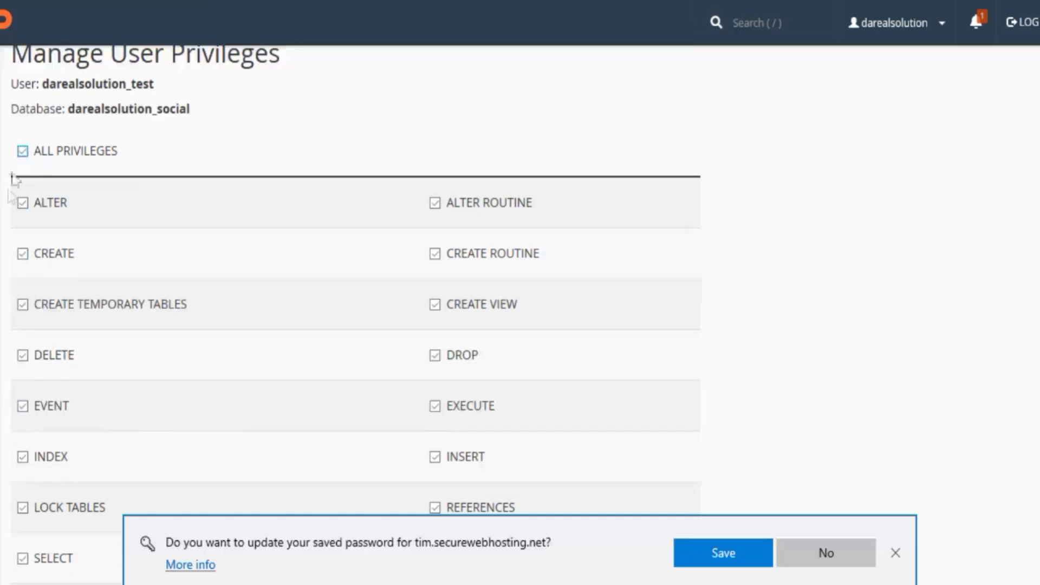
pyautogui.scroll(-4, 27, 270)
pyautogui.click(59, 455)
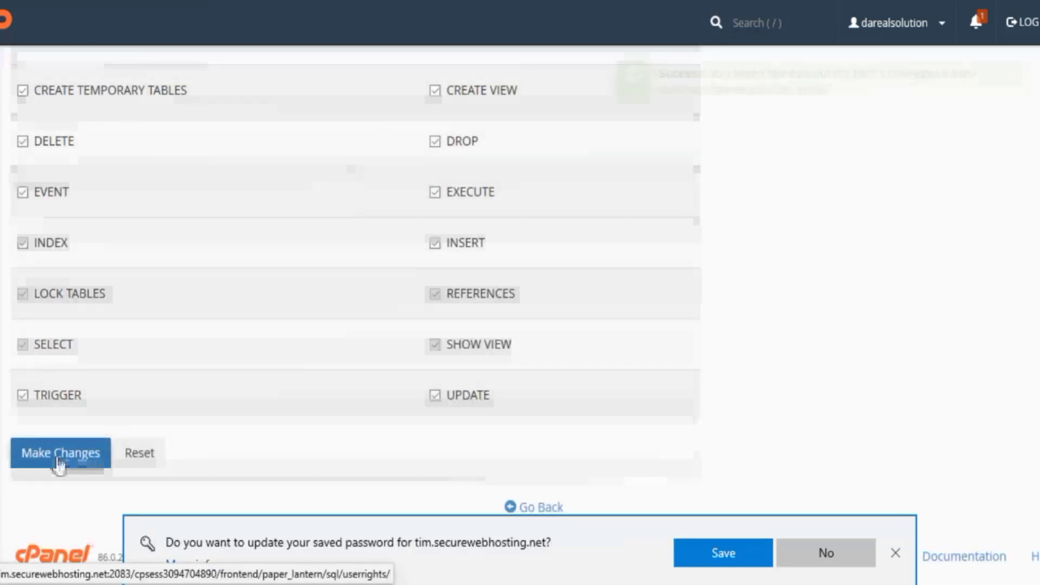
pyautogui.scroll(5, 52, 459)
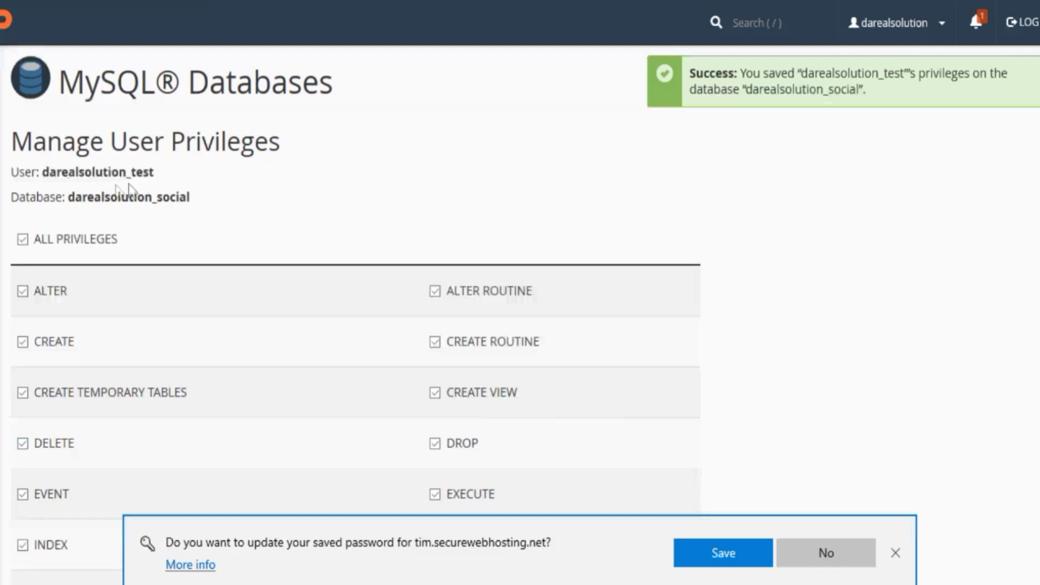
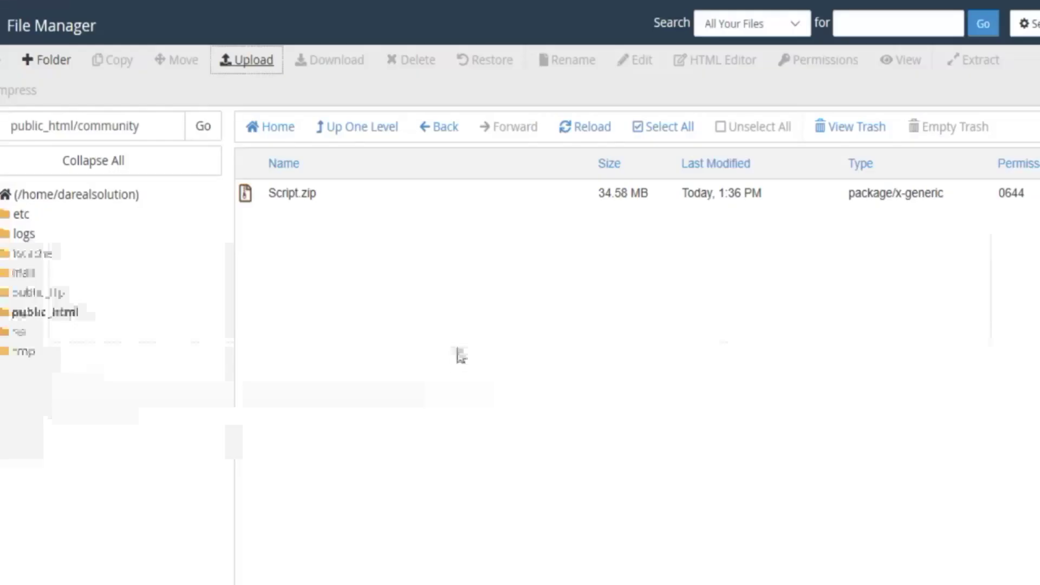
# Extract Script.zip into public_html/community
pyautogui.click(327, 190)
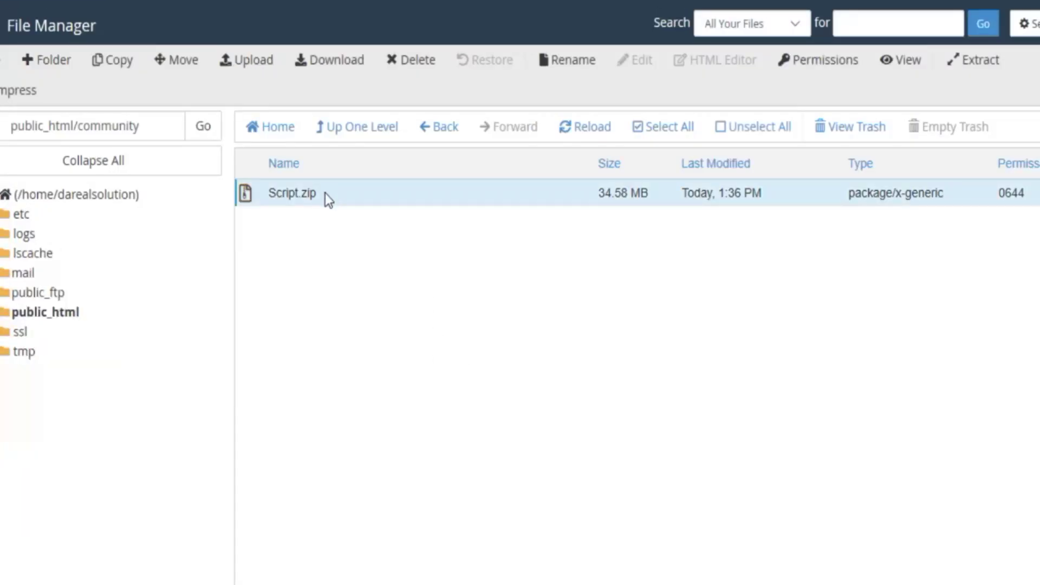
pyautogui.rightClick(325, 193)
pyautogui.click(366, 391)
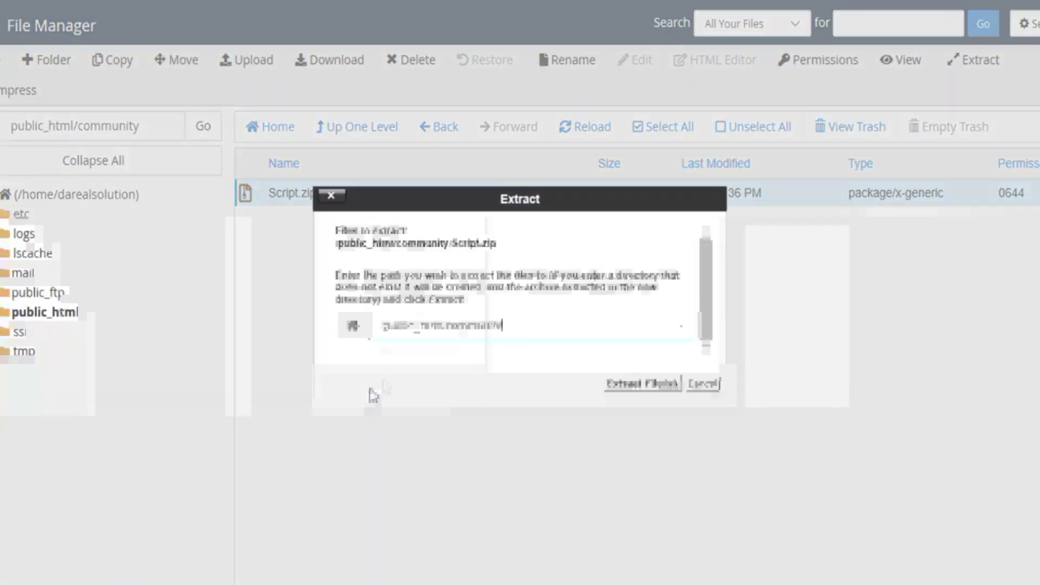
pyautogui.click(615, 385)
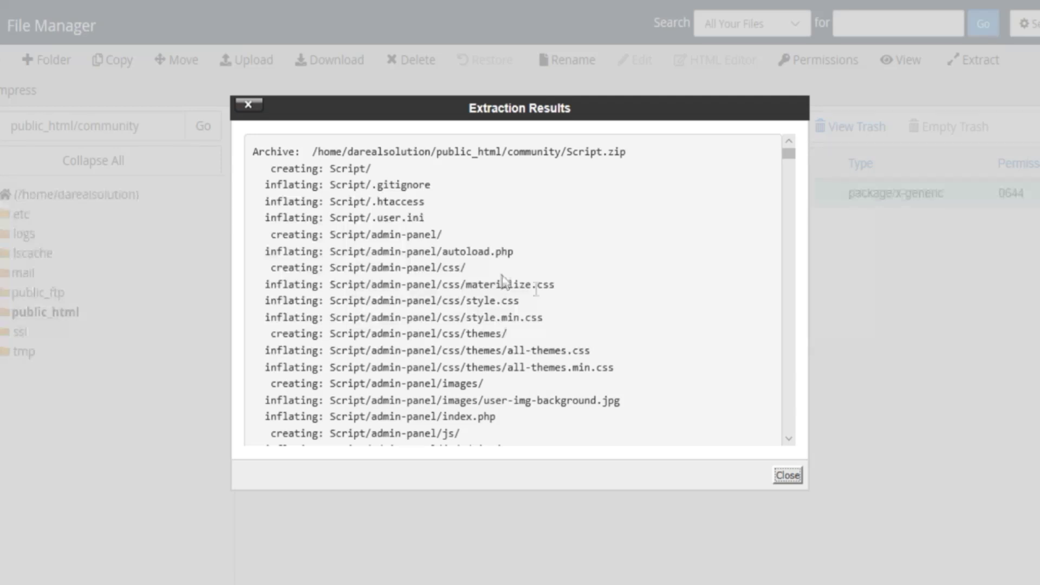
pyautogui.click(787, 476)
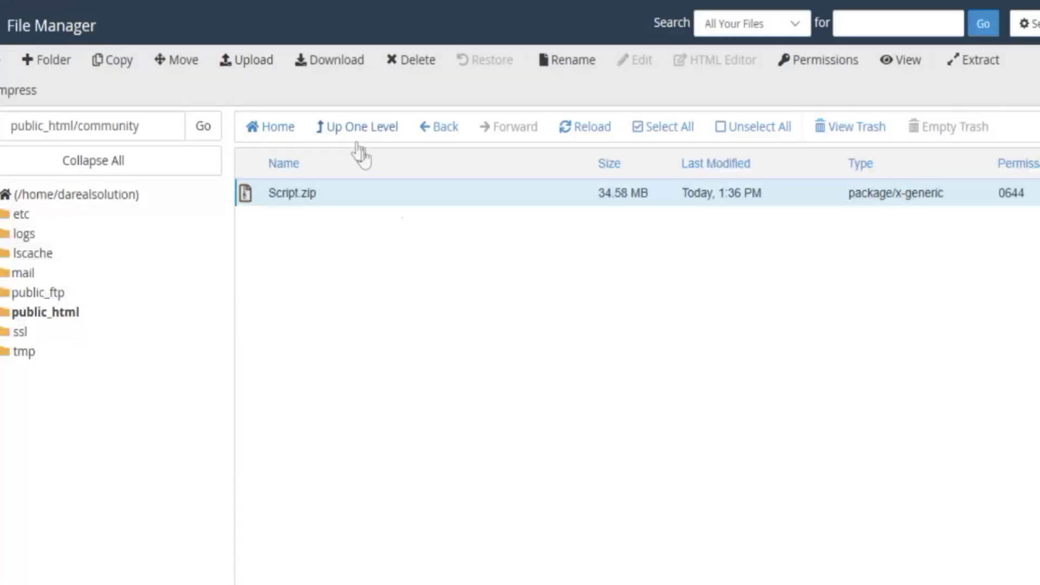
# Delete Script.zip to the trash and refresh the folder listing
pyautogui.rightClick(397, 195)
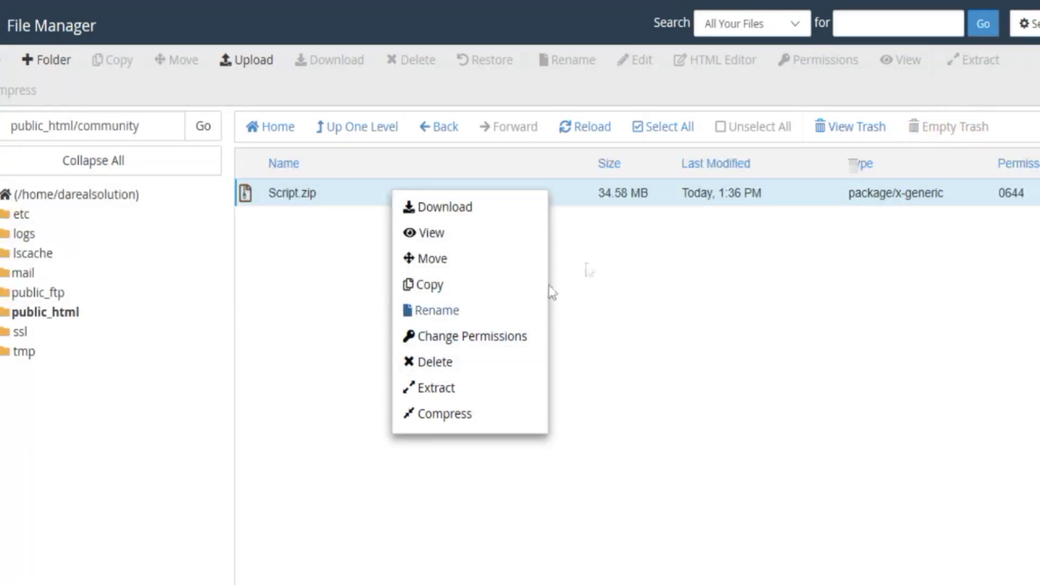
pyautogui.click(459, 364)
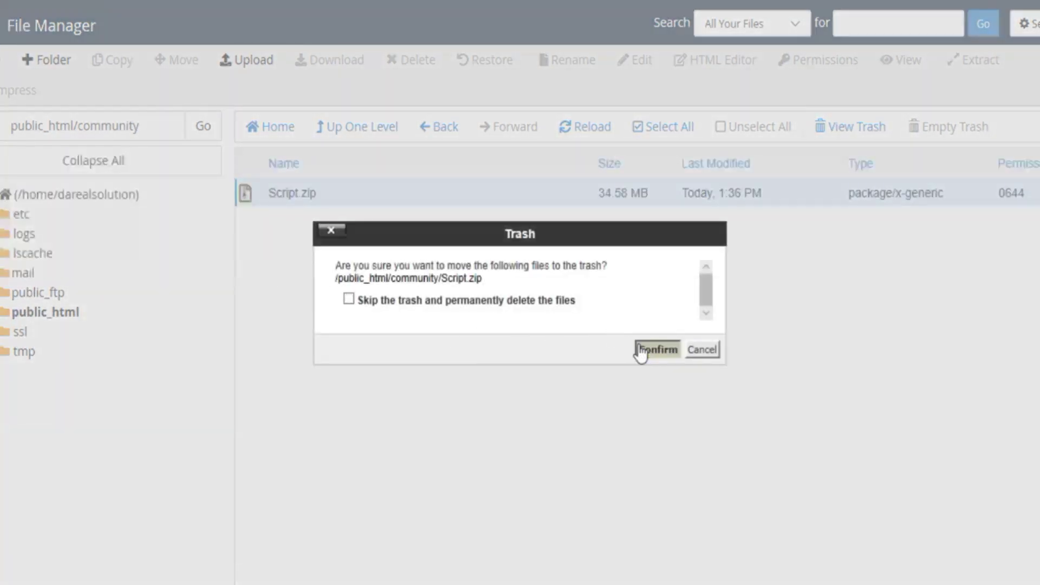
pyautogui.click(658, 348)
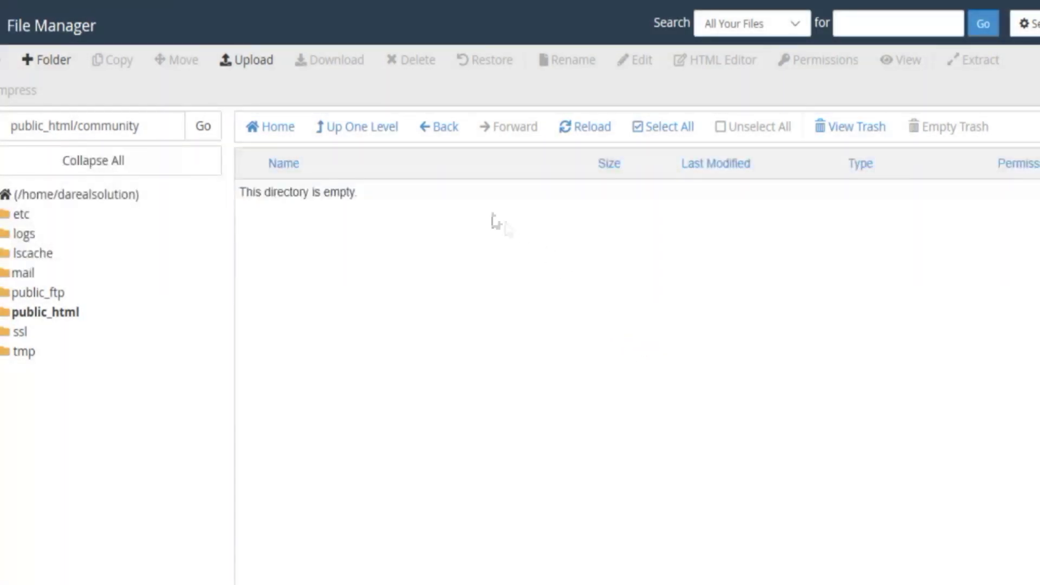
pyautogui.click(590, 133)
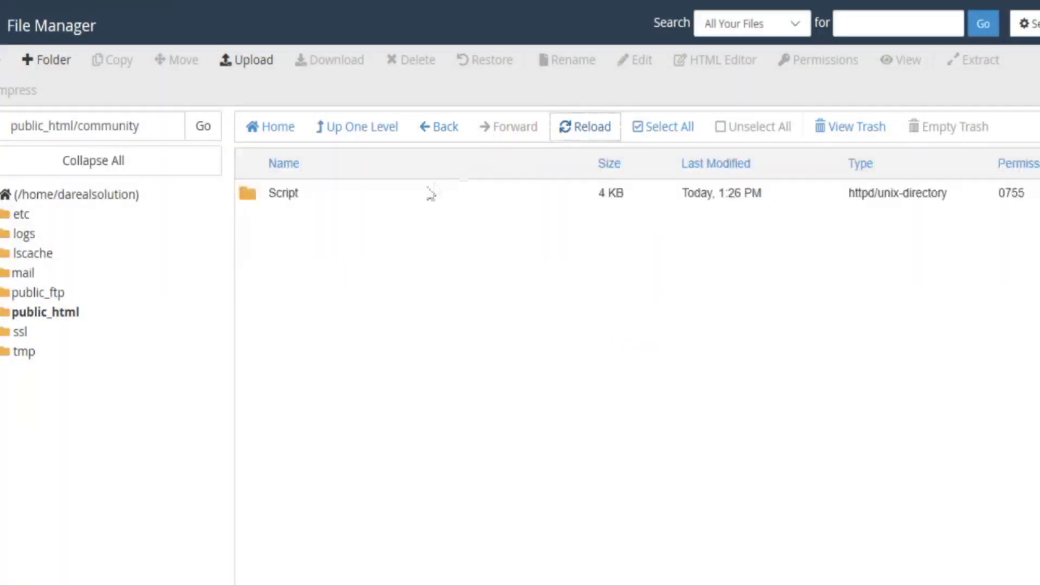
# Open the Script folder and select all its files and folders
pyautogui.click(389, 198)
pyautogui.doubleClick(387, 196)
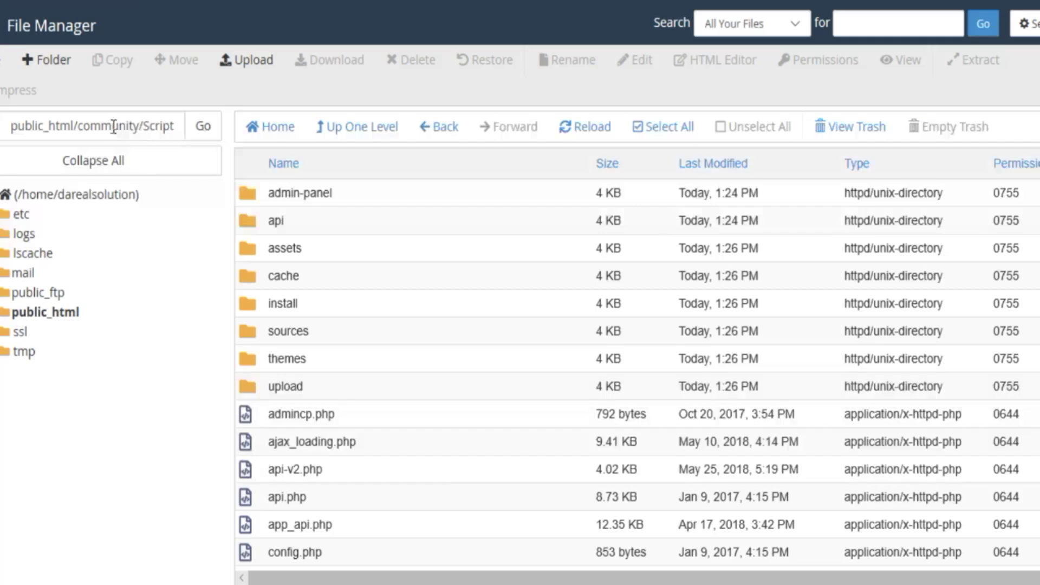
pyautogui.click(657, 130)
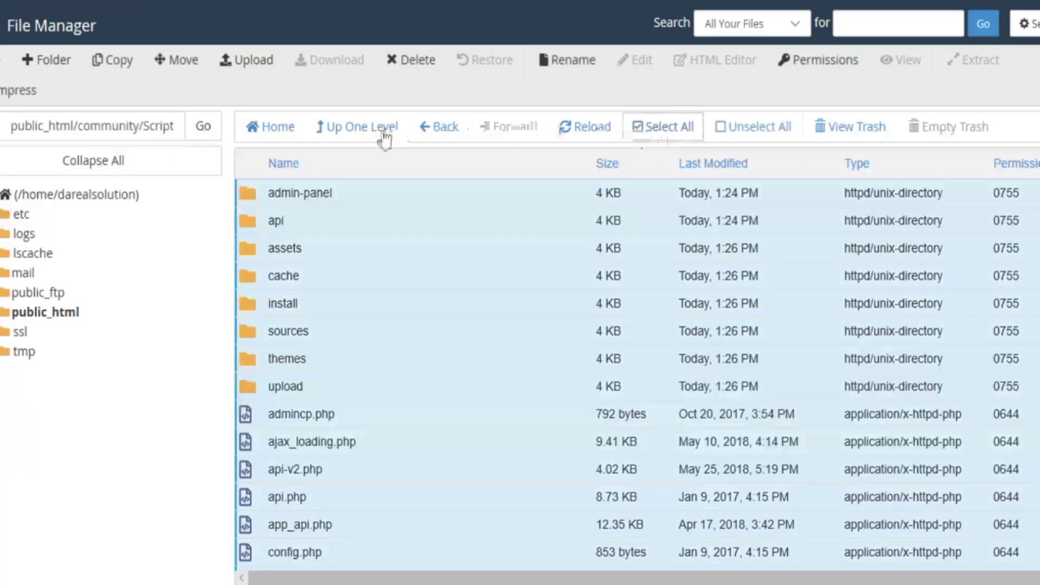
# Move the selection up into public_html/community, then return to that folder
pyautogui.click(175, 60)
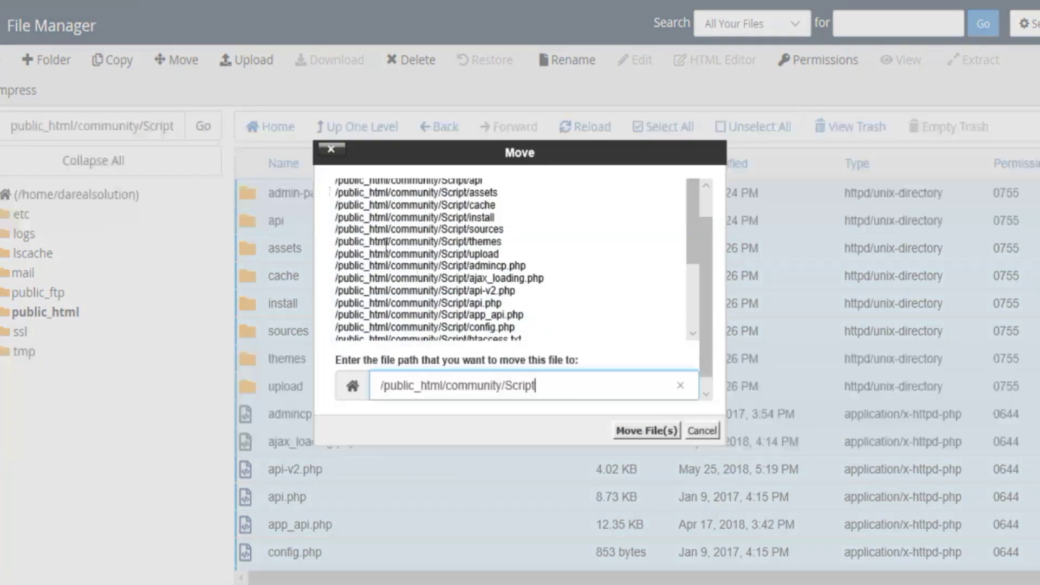
pyautogui.moveTo(531, 390); pyautogui.dragTo(508, 386)
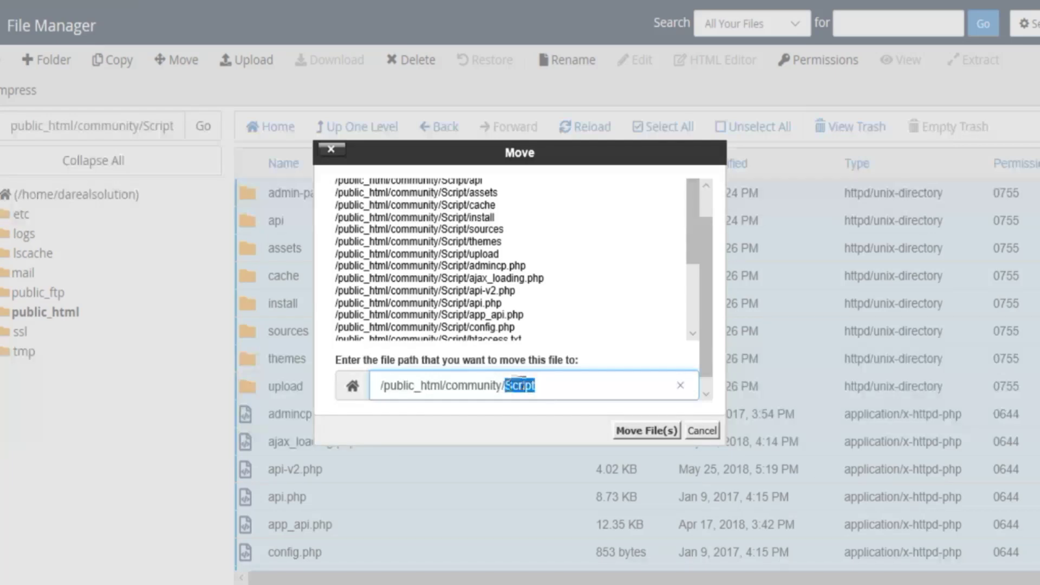
pyautogui.rightClick(523, 386)
pyautogui.press('Escape')
pyautogui.press('BackSpace')
pyautogui.click(631, 431)
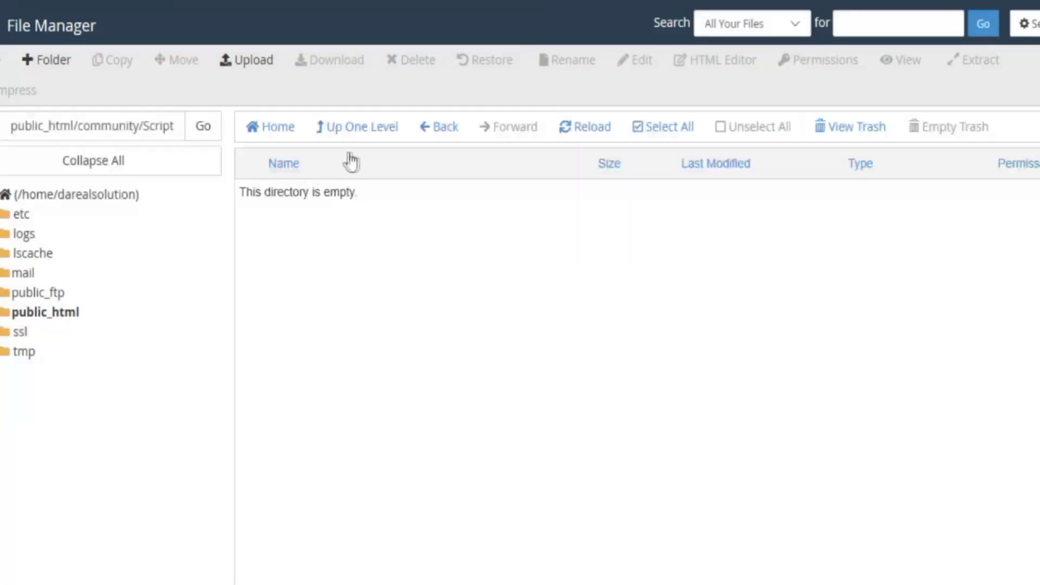
pyautogui.click(388, 130)
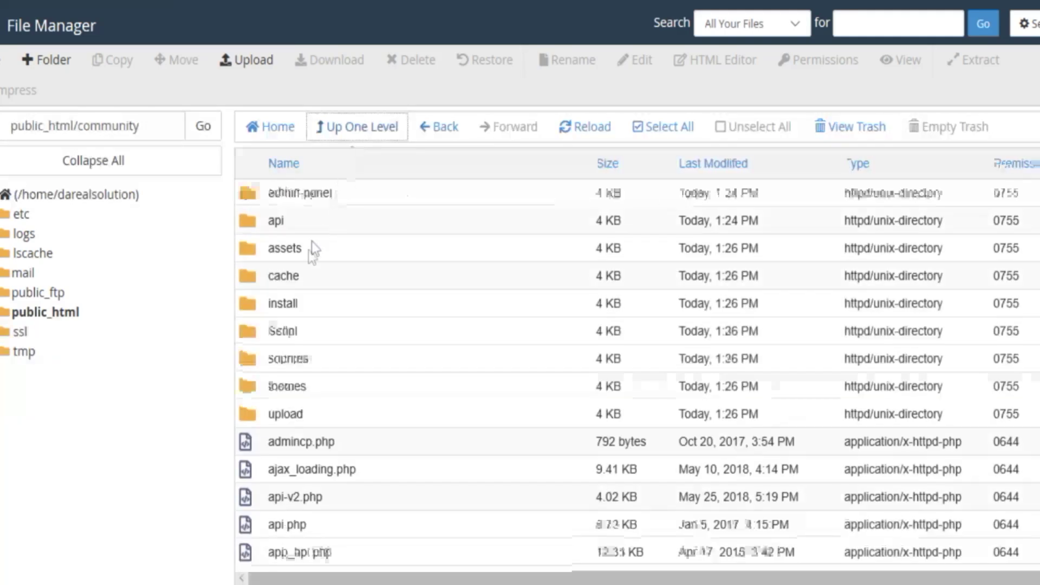
# Delete the empty Script folder to the trash
pyautogui.rightClick(321, 334)
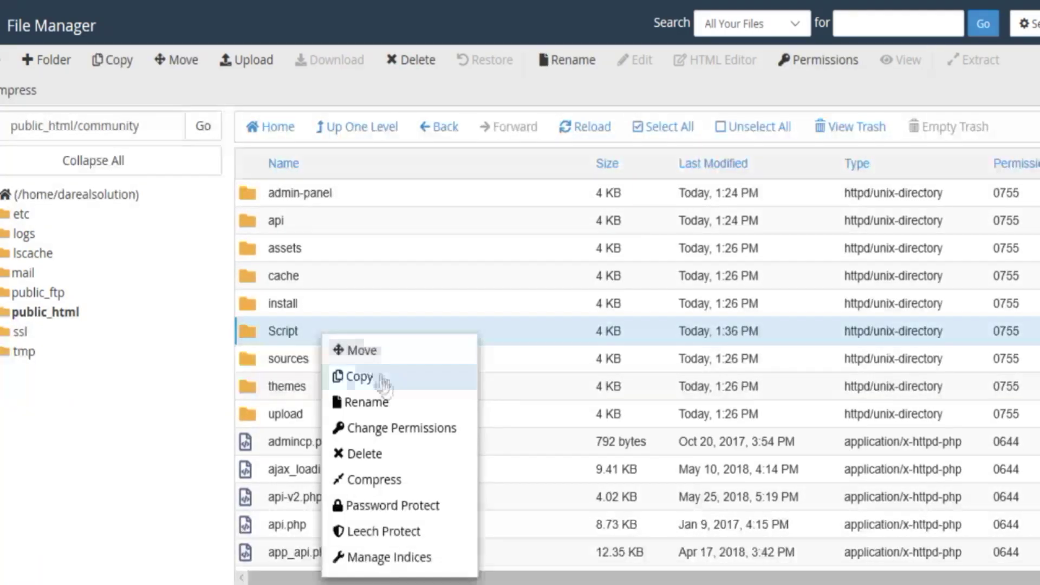
pyautogui.click(385, 454)
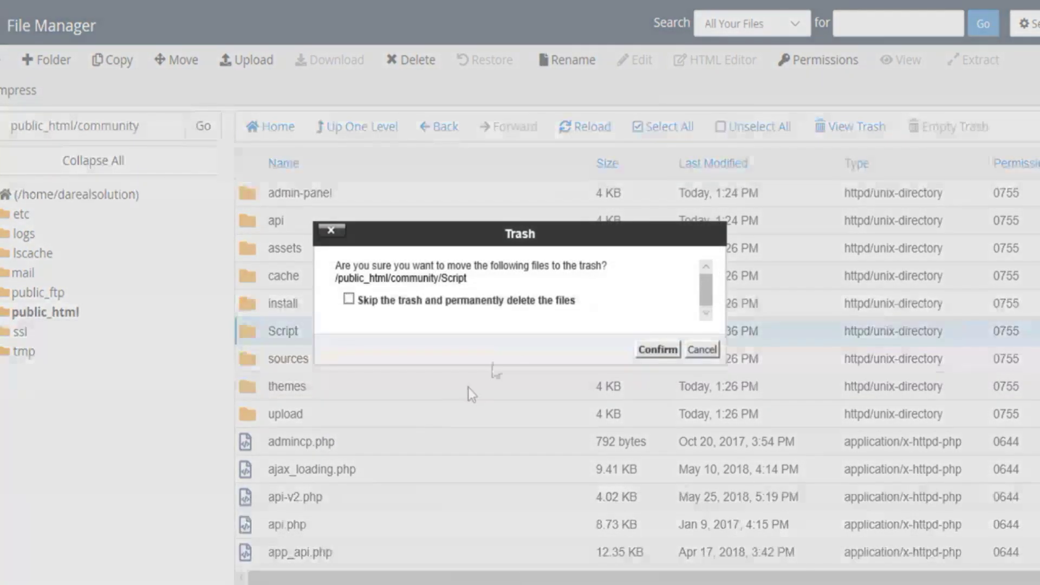
pyautogui.click(657, 349)
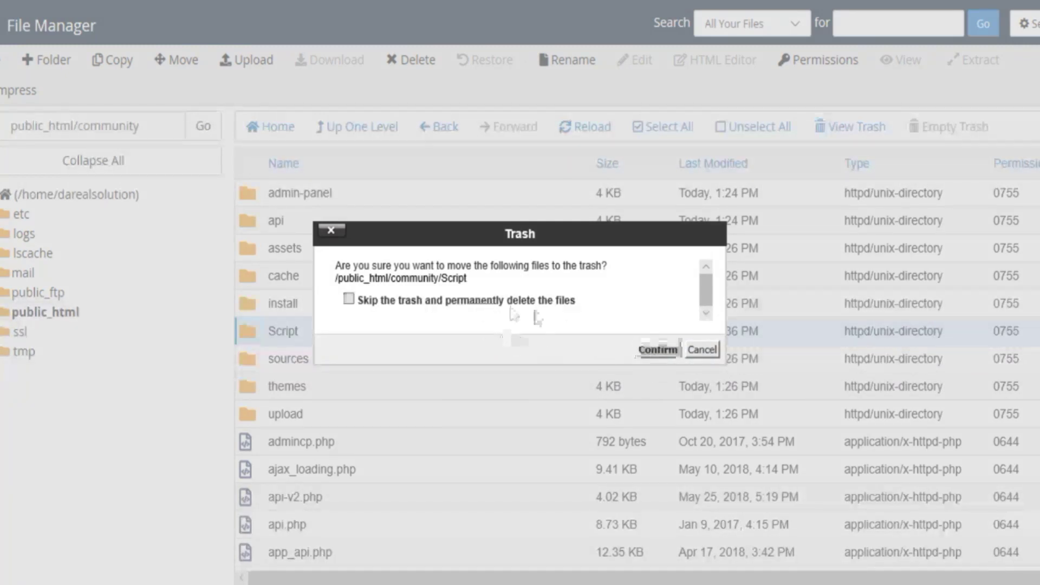
pyautogui.click(655, 351)
pyautogui.scroll(-5, 513, 261)
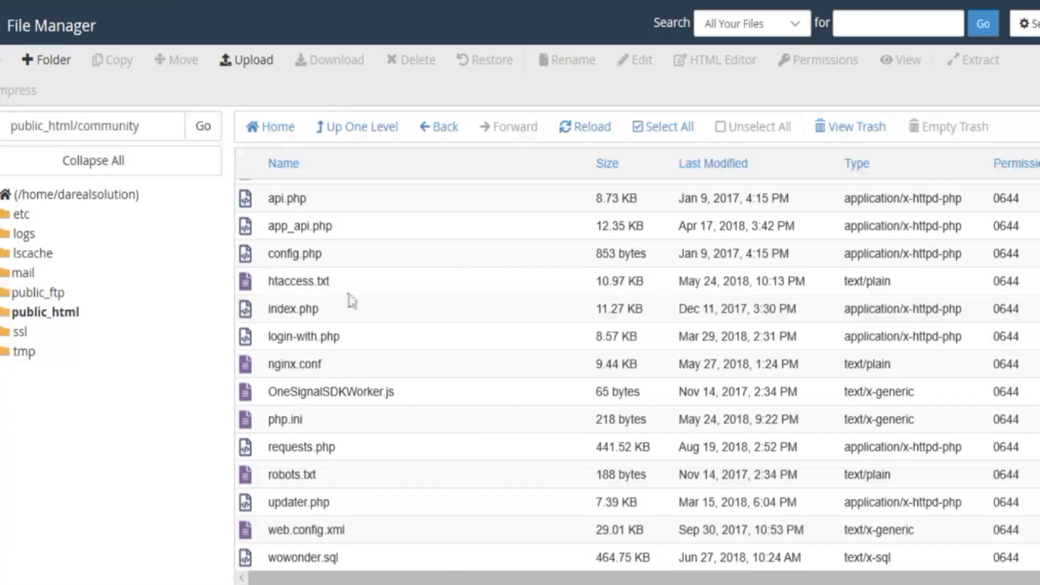
pyautogui.scroll(5, 349, 294)
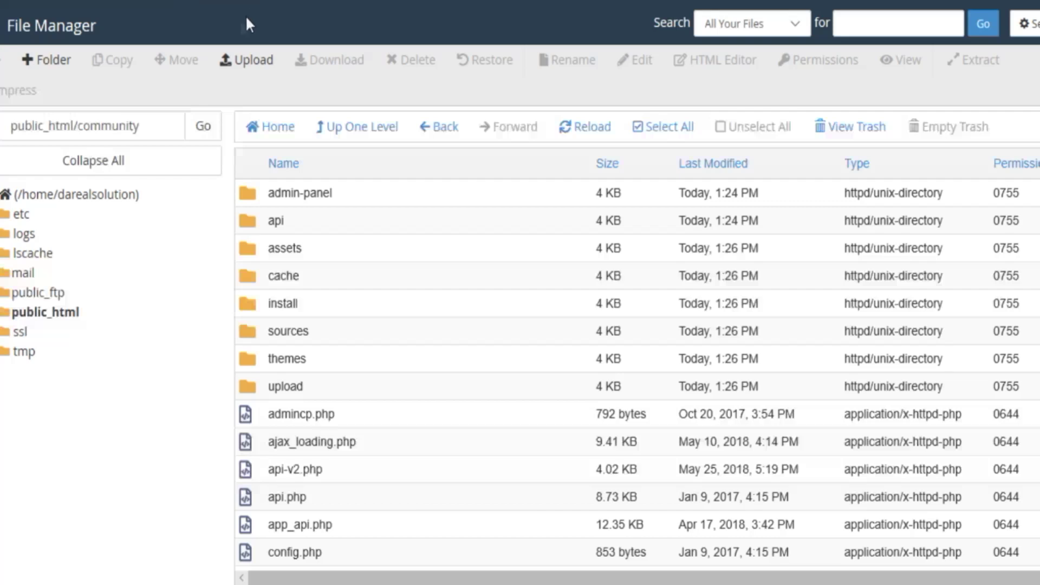
# Copy the folder name 'community' from the path box and open a new browser tab
pyautogui.moveTo(141, 127); pyautogui.dragTo(88, 130)
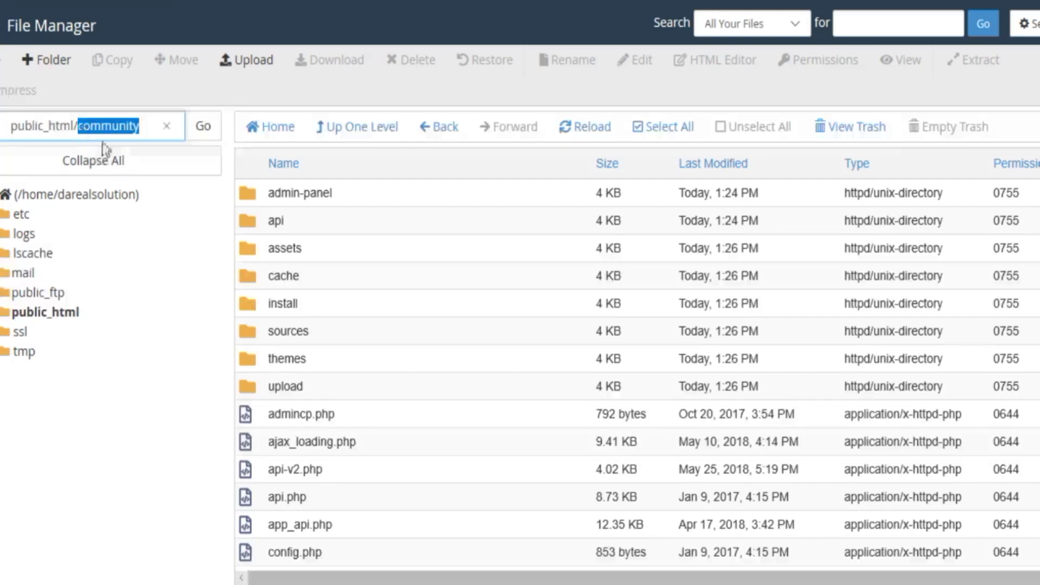
pyautogui.rightClick(118, 123)
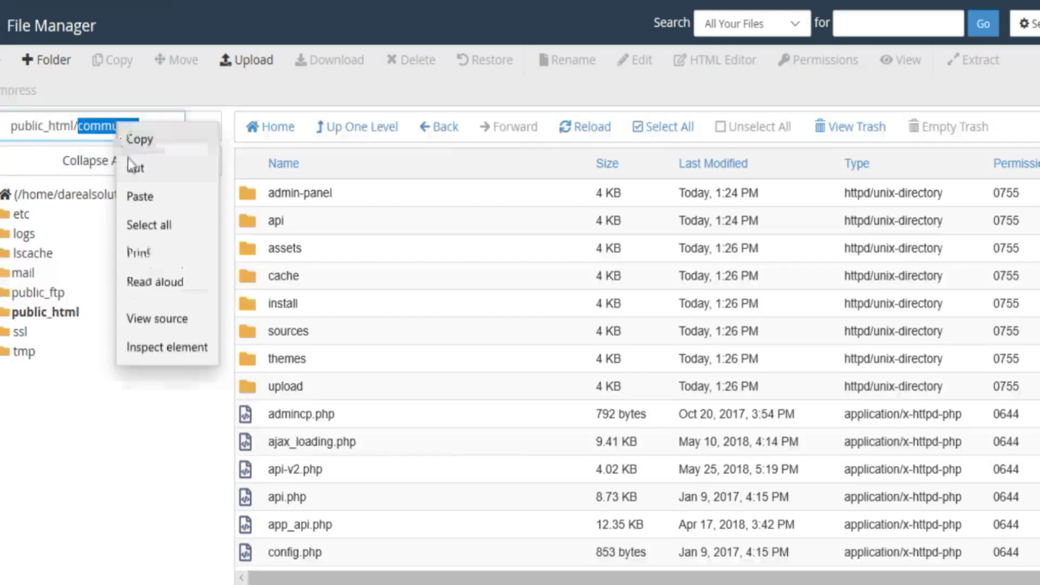
pyautogui.click(132, 139)
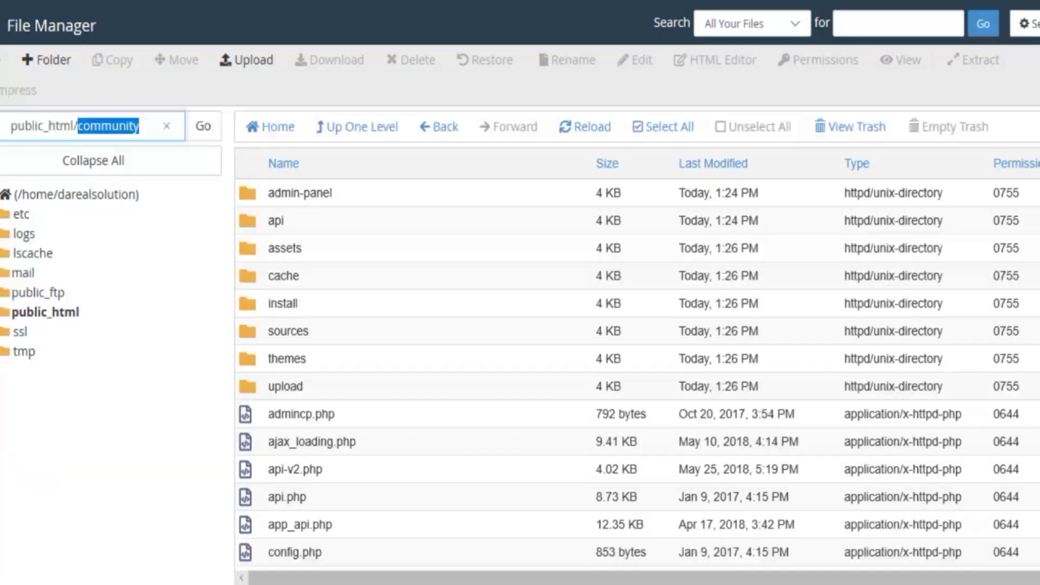
pyautogui.hotkey('ctrl', 't')
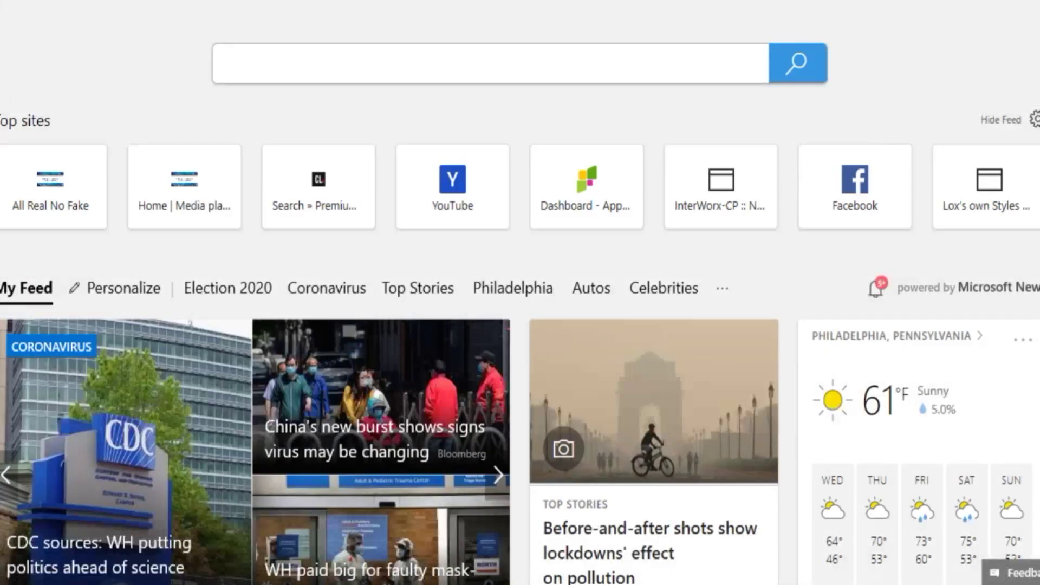
# Go to the community site's WoWonder installer using the copied folder name in the address
pyautogui.write('d')
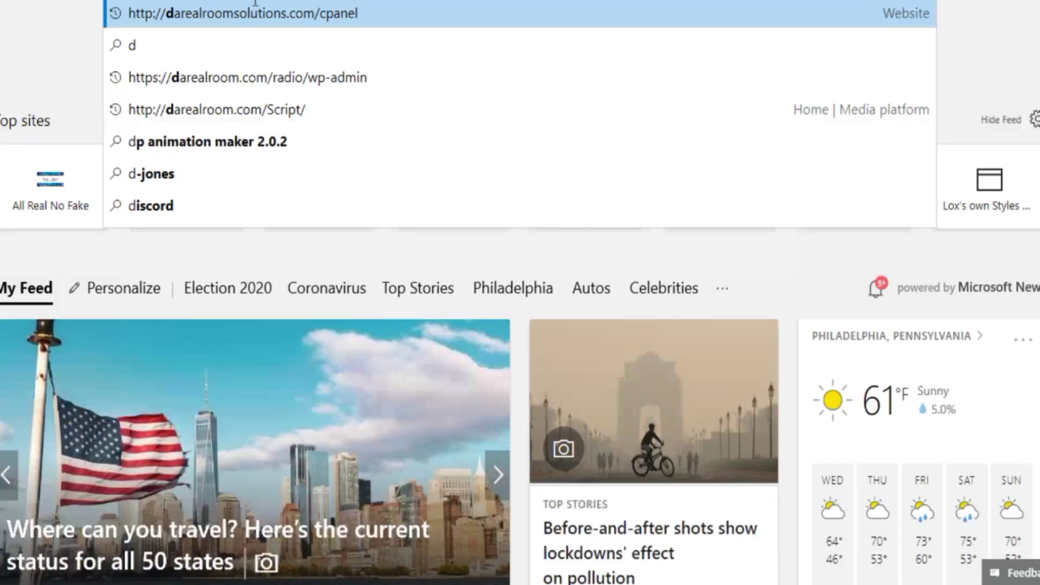
pyautogui.rightClick(210, 1)
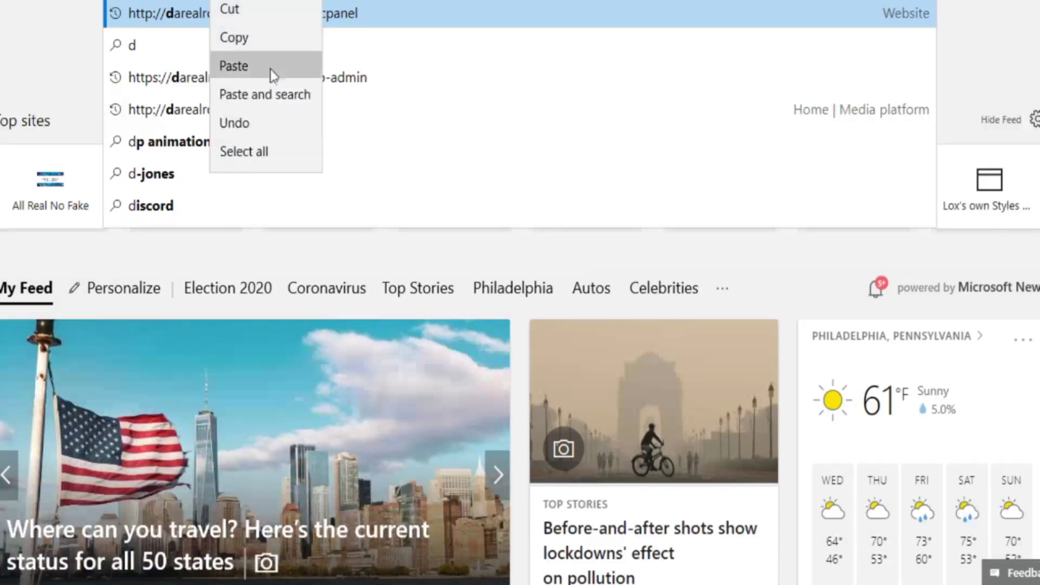
pyautogui.click(255, 65)
pyautogui.click(421, 20)
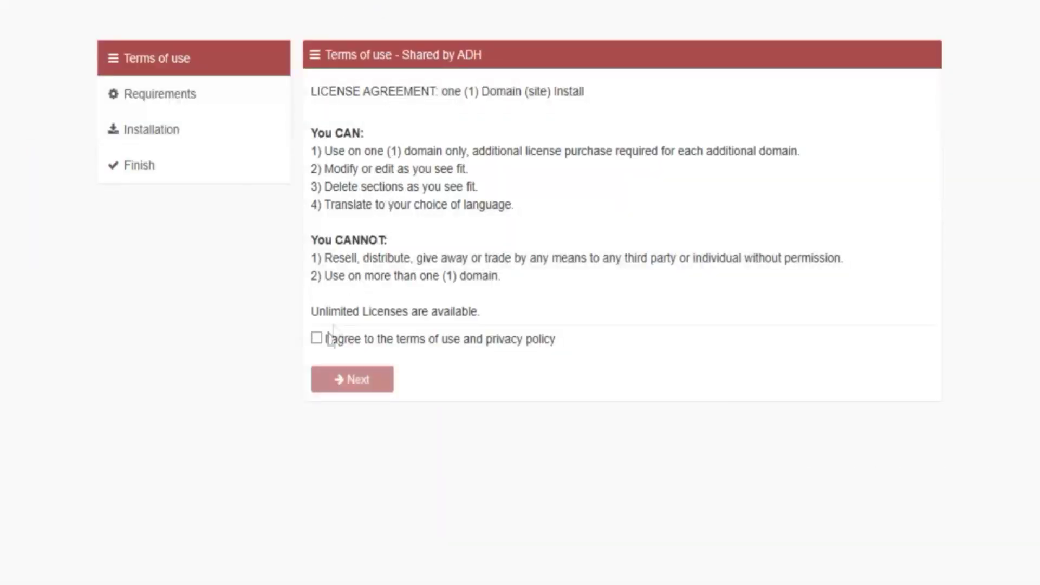
# Accept the terms, pass the requirements check, and set SQL host name to localhost
pyautogui.click(317, 339)
pyautogui.click(340, 376)
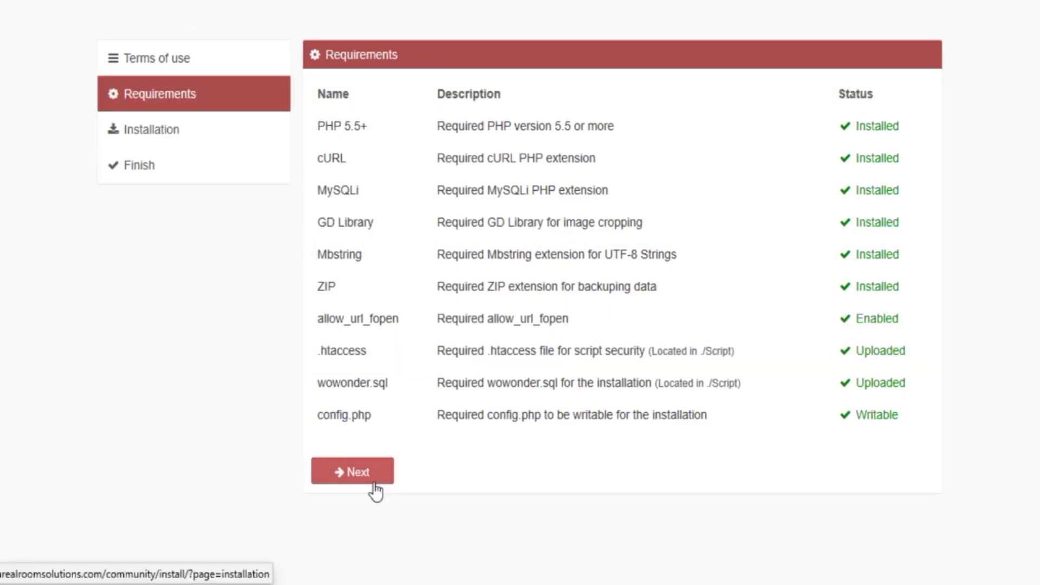
pyautogui.click(374, 484)
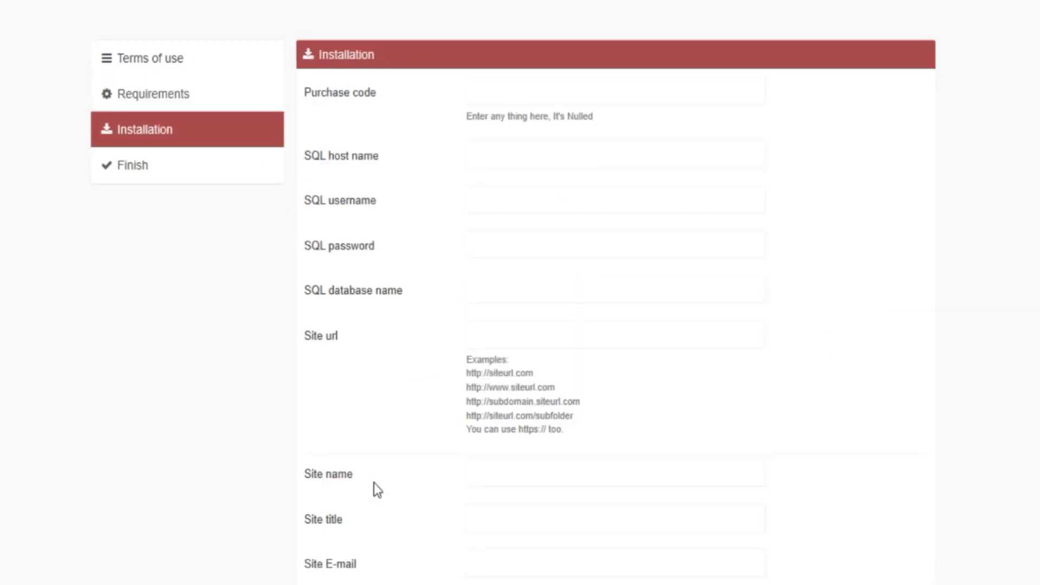
pyautogui.click(536, 159)
pyautogui.click(515, 183)
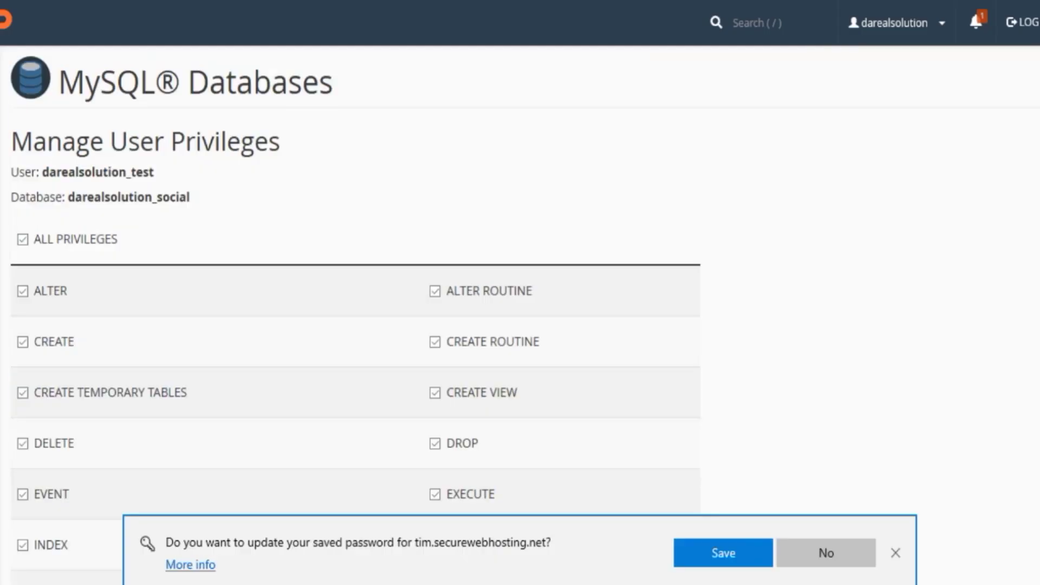
# Copy the database user's name shown on the Manage User Privileges page
pyautogui.moveTo(157, 175); pyautogui.dragTo(54, 183)
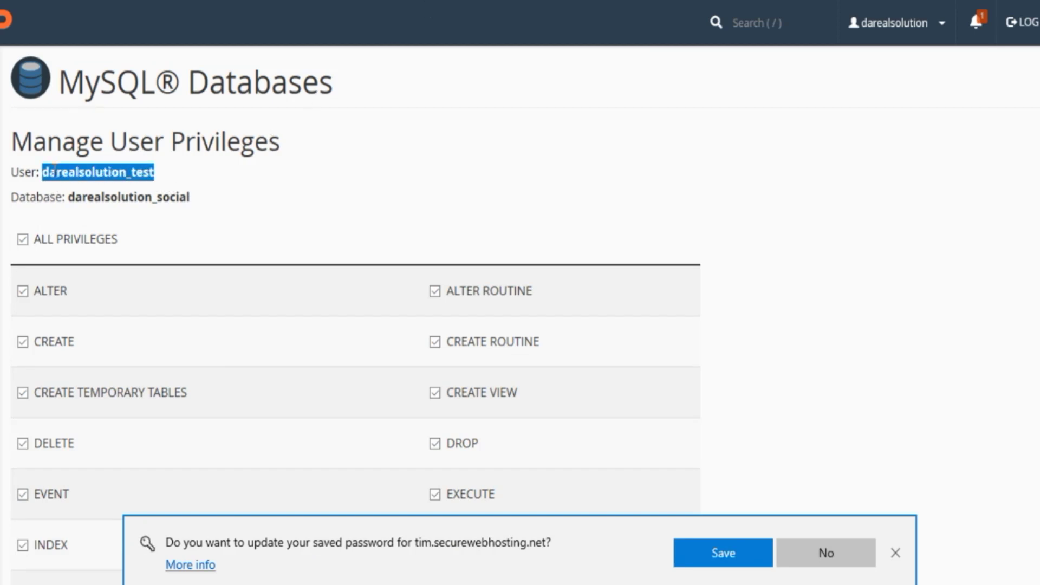
pyautogui.rightClick(55, 172)
pyautogui.click(65, 190)
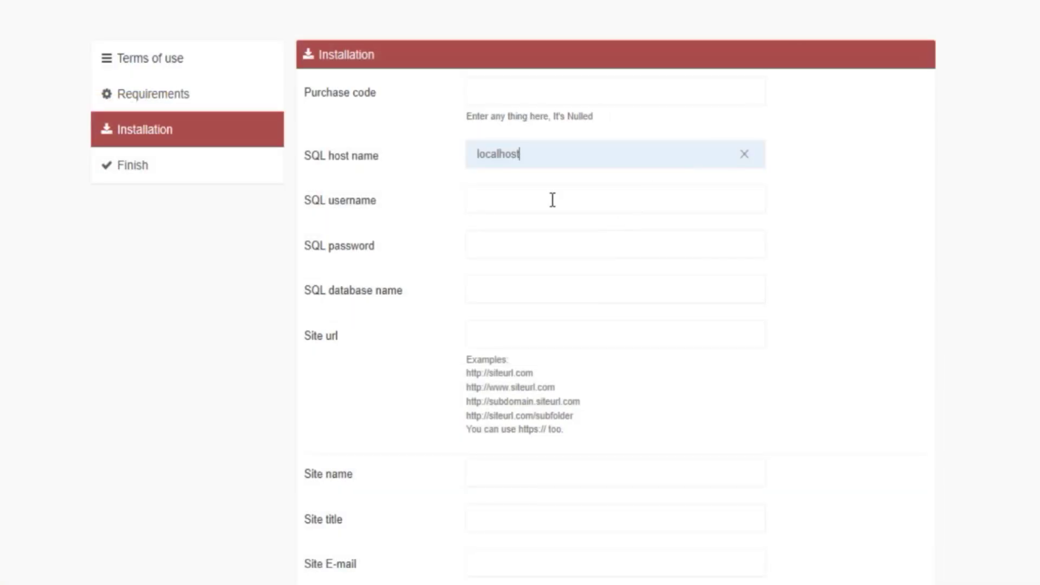
# Fill SQL username and SQL database name with the copied database user name
pyautogui.rightClick(552, 200)
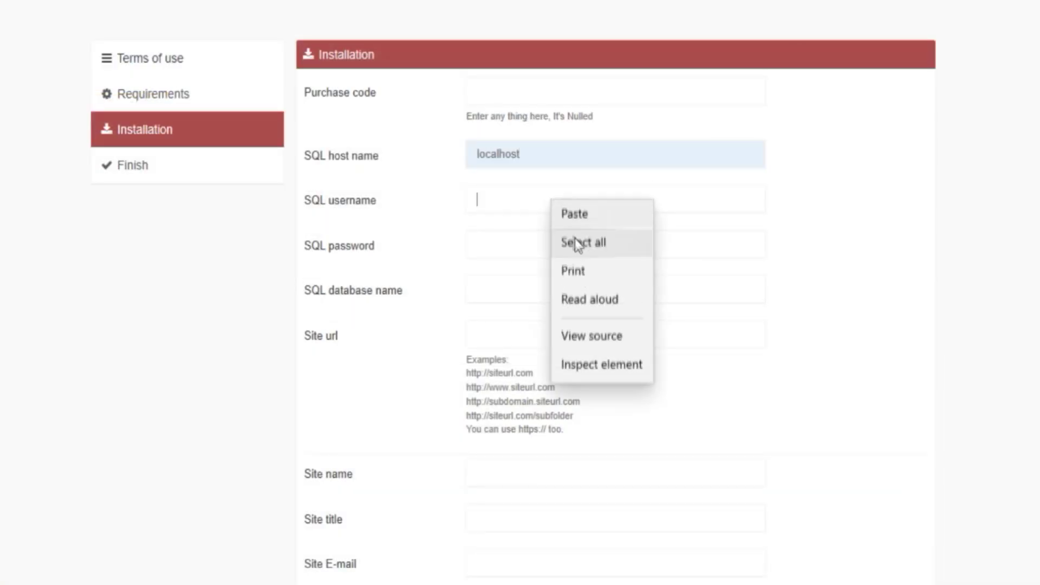
pyautogui.click(576, 215)
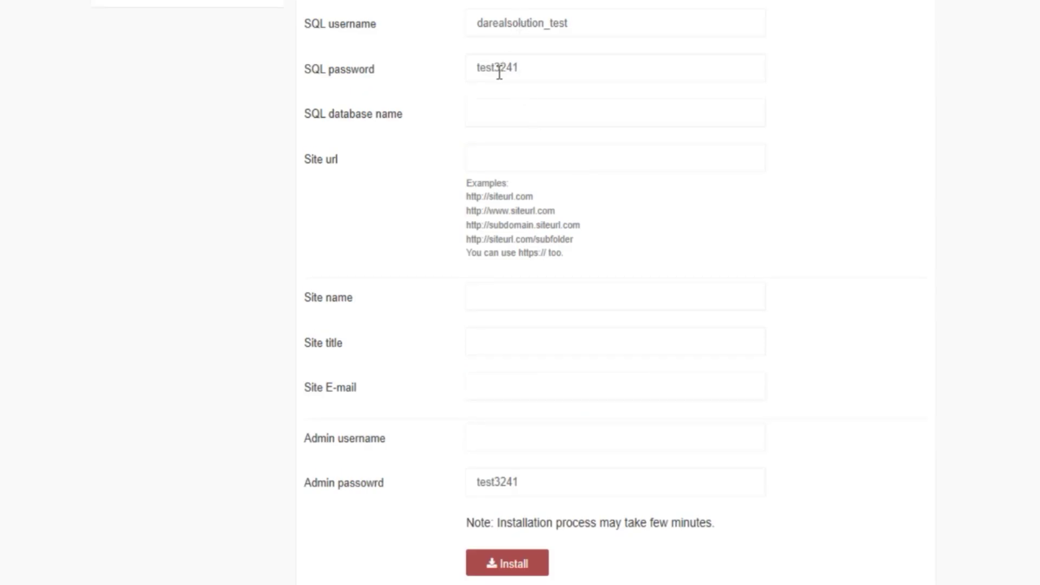
pyautogui.doubleClick(545, 24)
pyautogui.rightClick(546, 24)
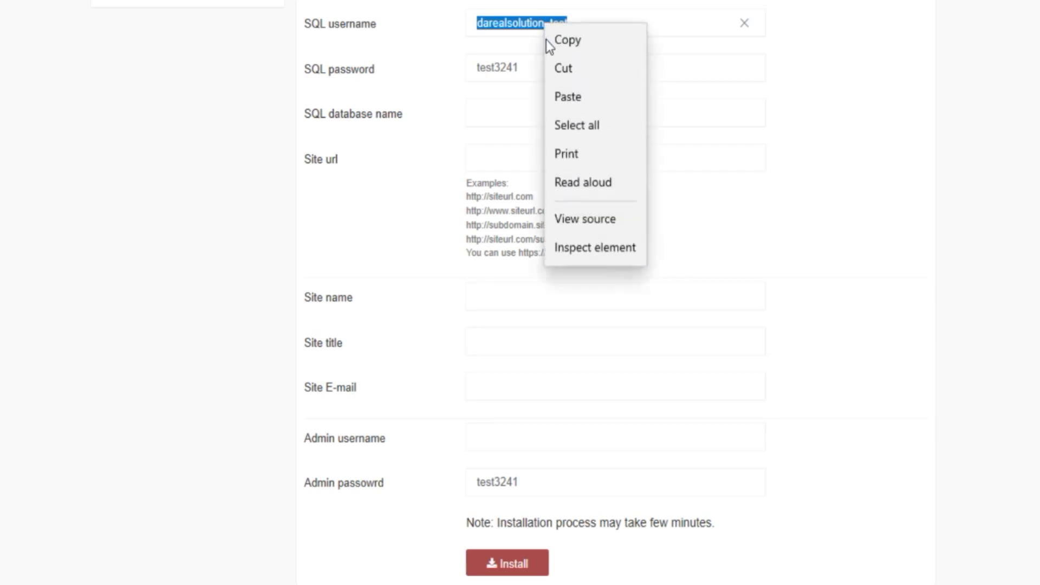
pyautogui.click(557, 40)
pyautogui.click(518, 106)
pyautogui.rightClick(518, 107)
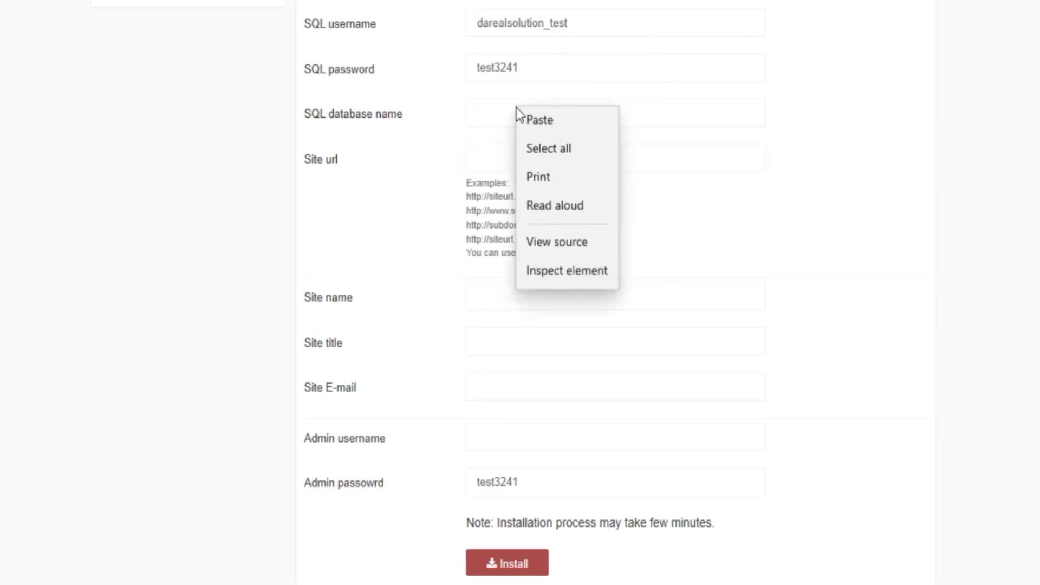
pyautogui.click(524, 122)
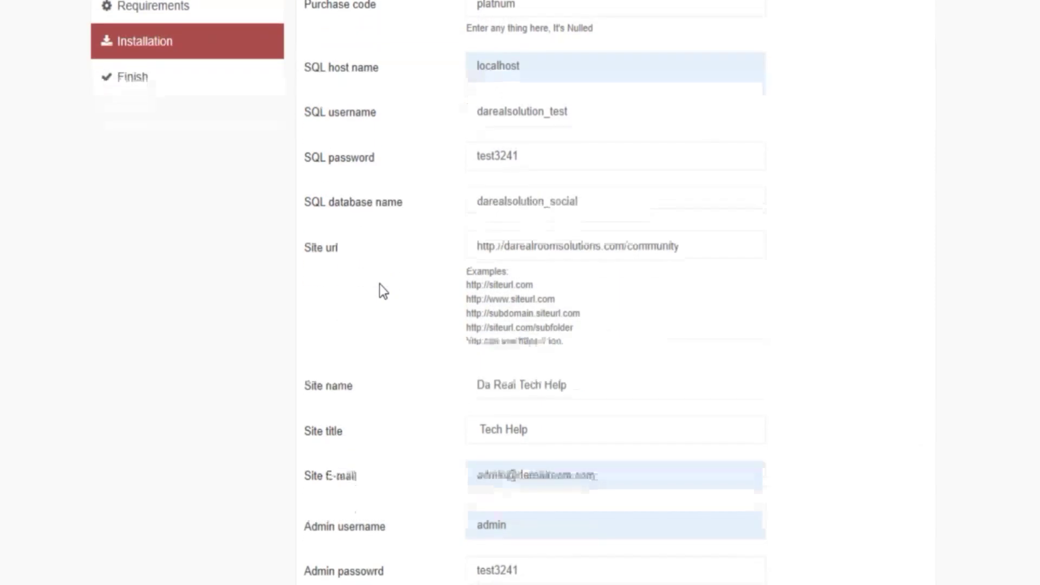
# Run the installation and continue to the site's login page
pyautogui.scroll(-3, 379, 290)
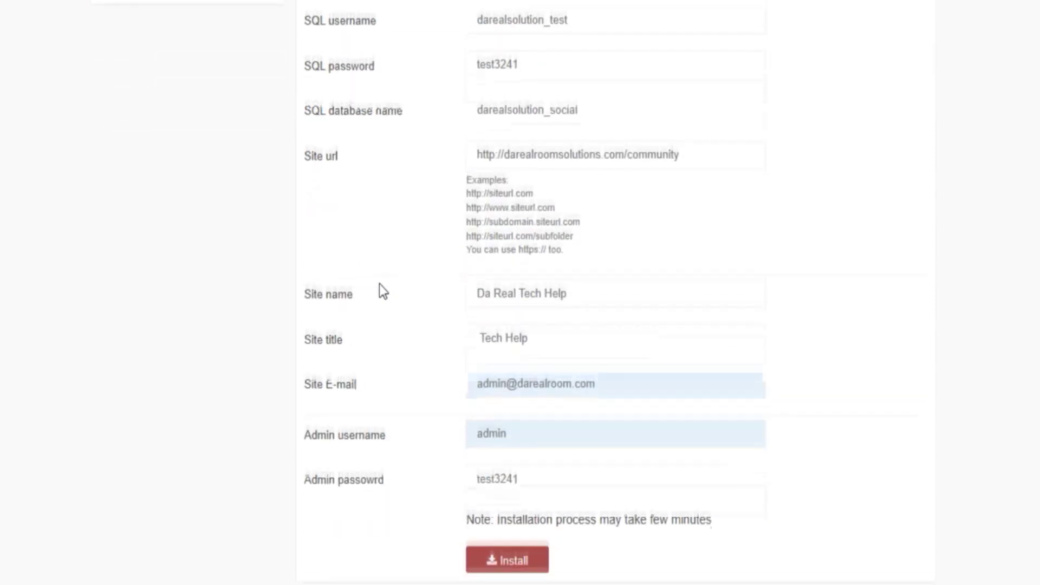
pyautogui.click(528, 555)
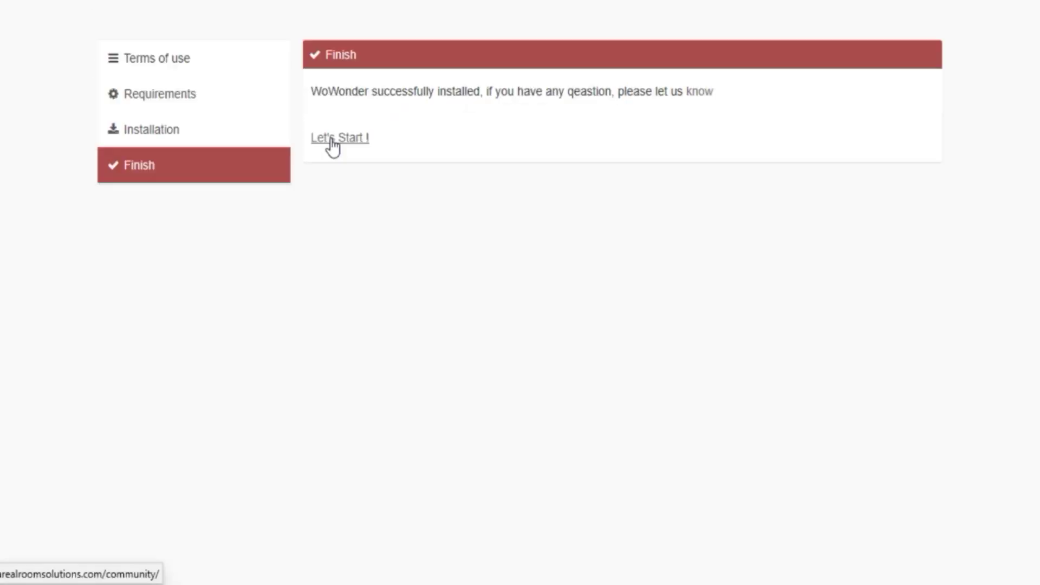
pyautogui.click(332, 139)
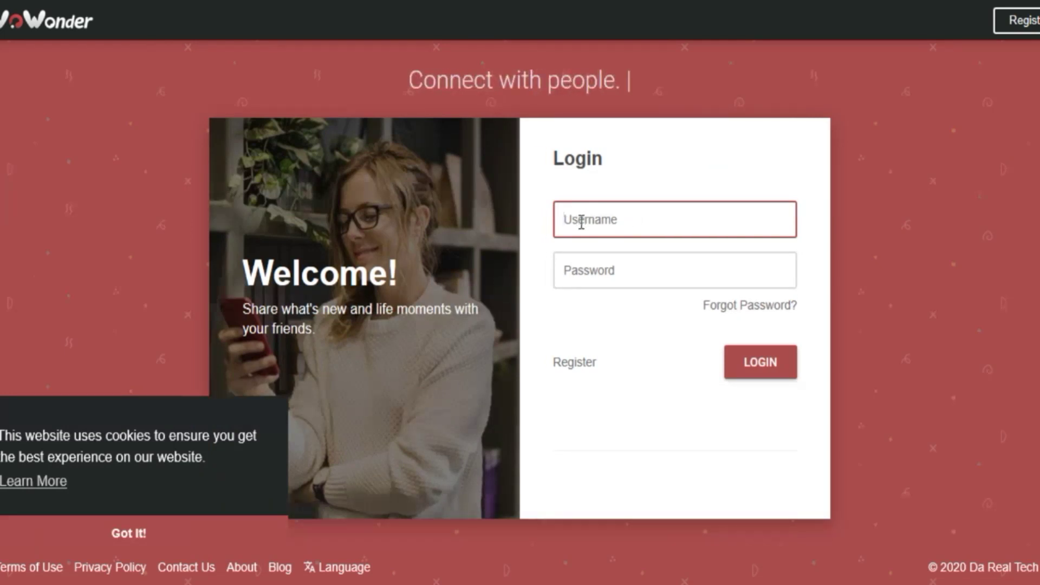
# Log in with the admin username and password, saving the password in the browser
pyautogui.write('ad')
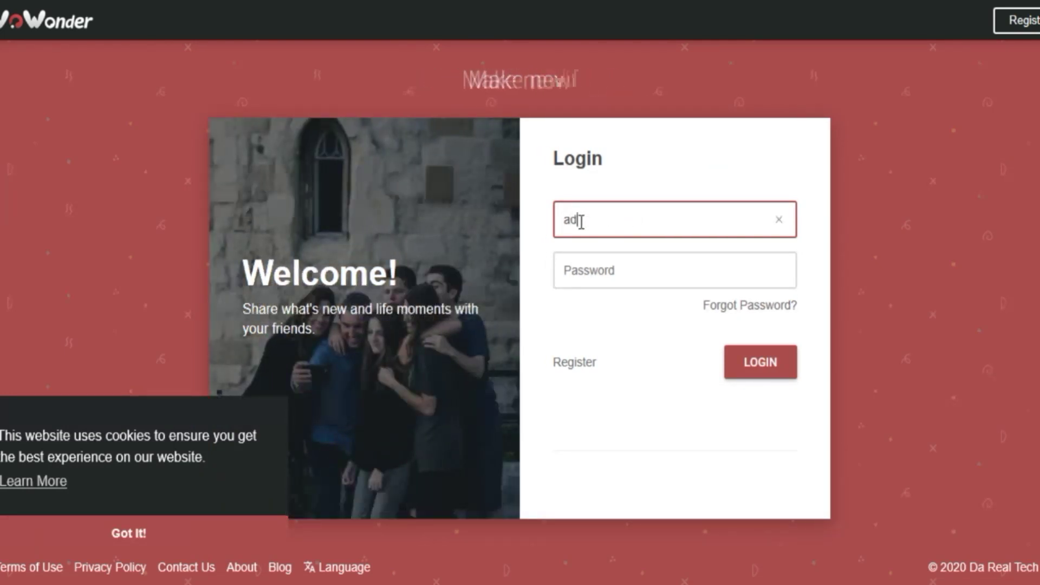
pyautogui.write('min')
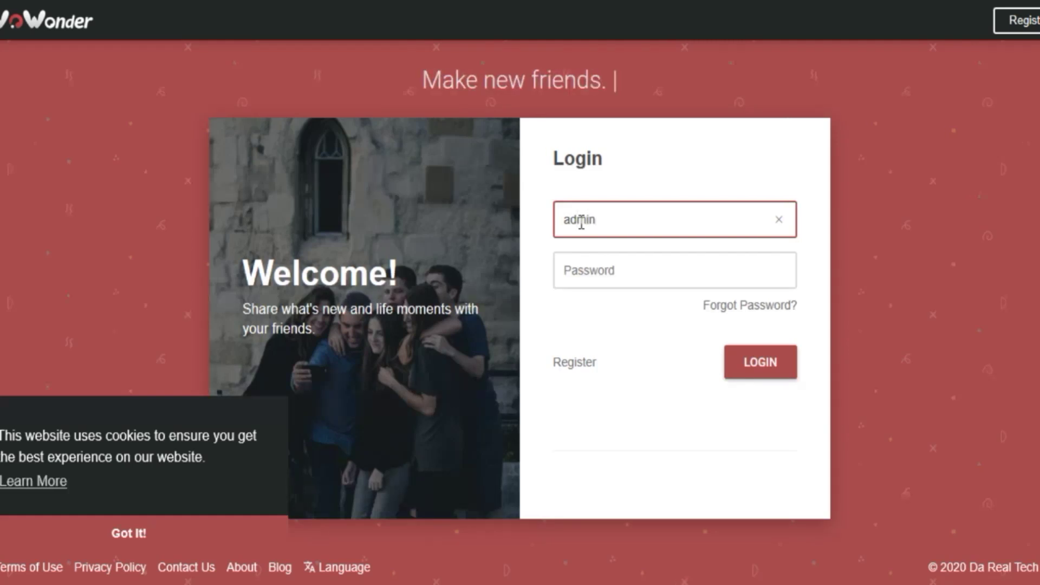
pyautogui.press('Tab')
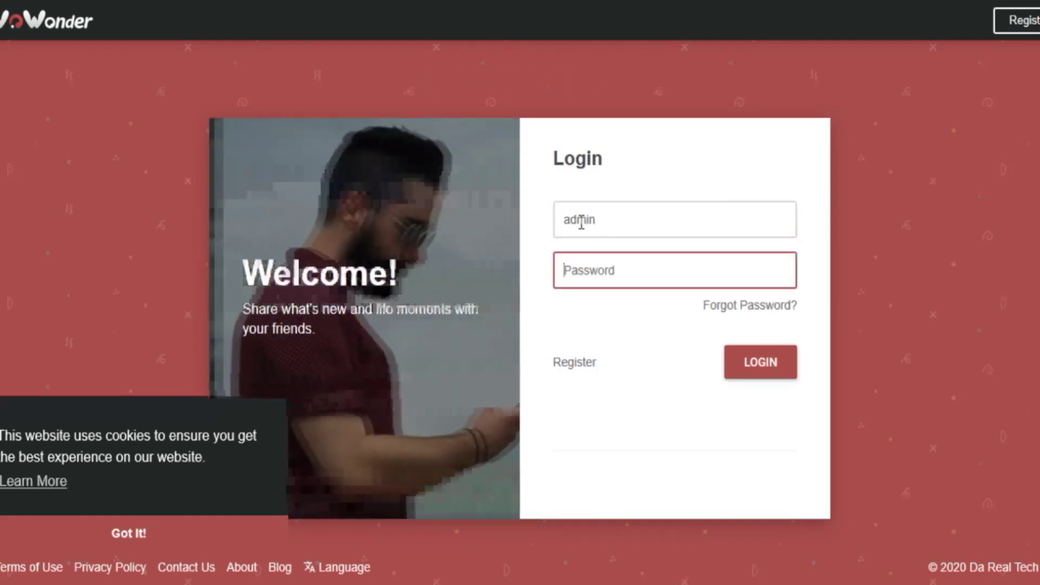
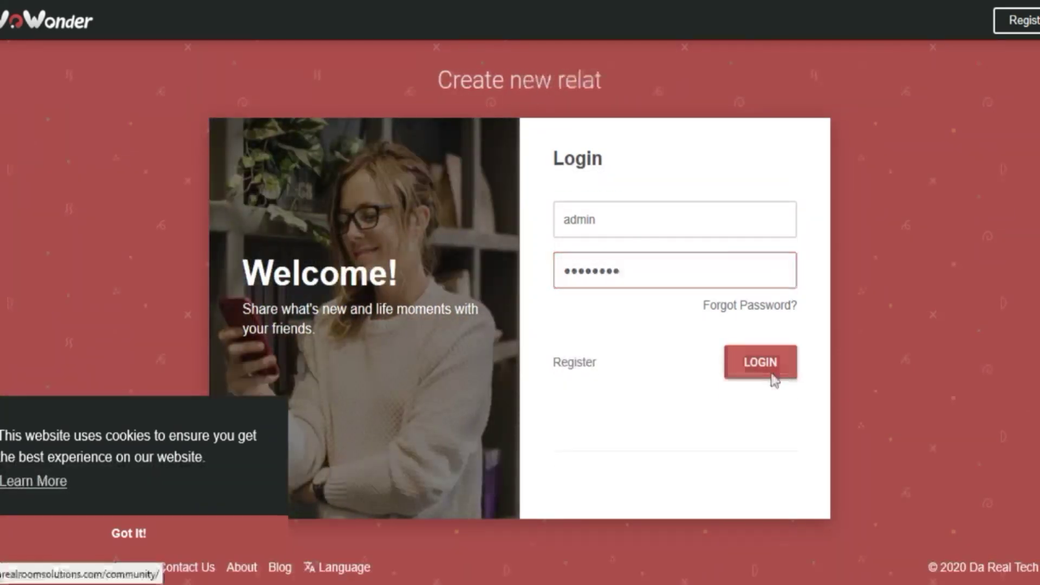
pyautogui.click(768, 368)
pyautogui.click(724, 560)
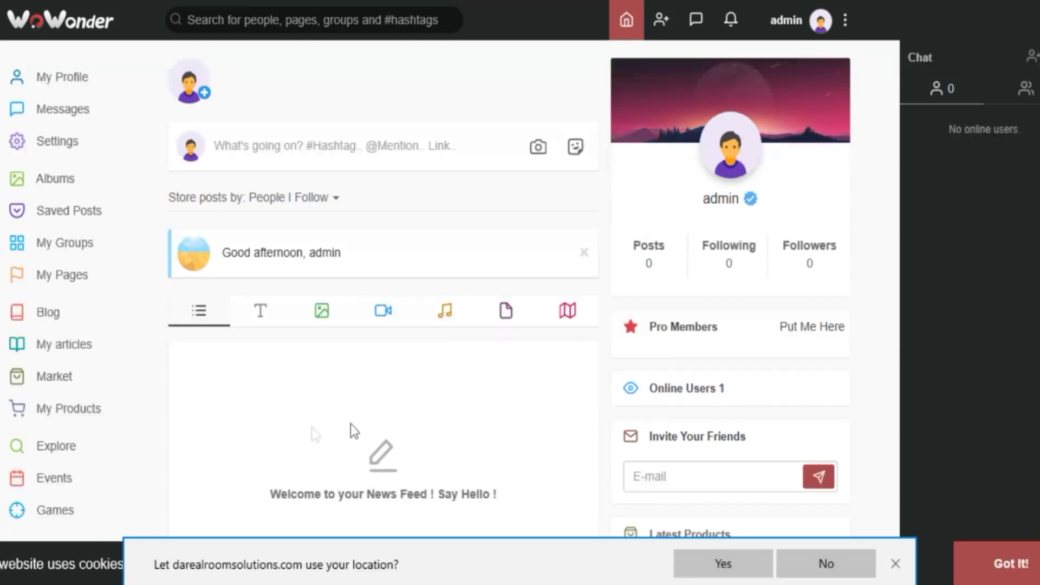
# Scroll the admin's news feed, open the account options menu, and dismiss the location request
pyautogui.scroll(-3, 104, 328)
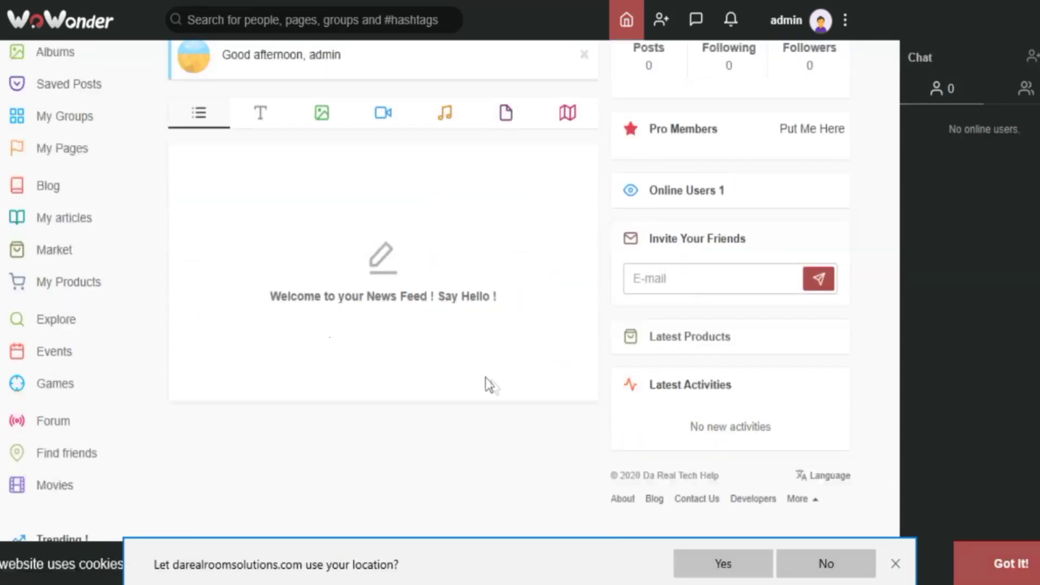
pyautogui.scroll(3, 249, 412)
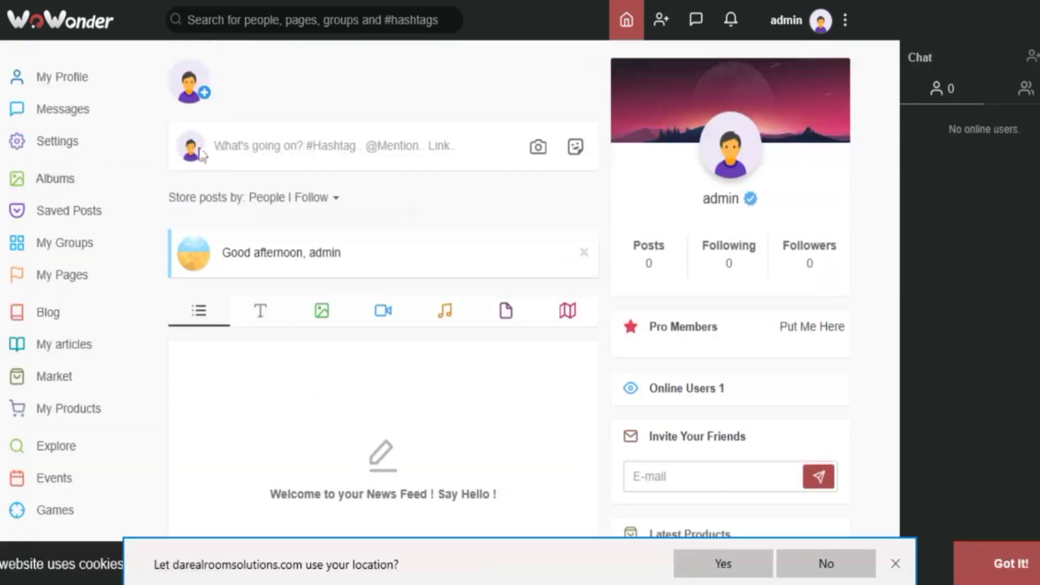
pyautogui.click(846, 22)
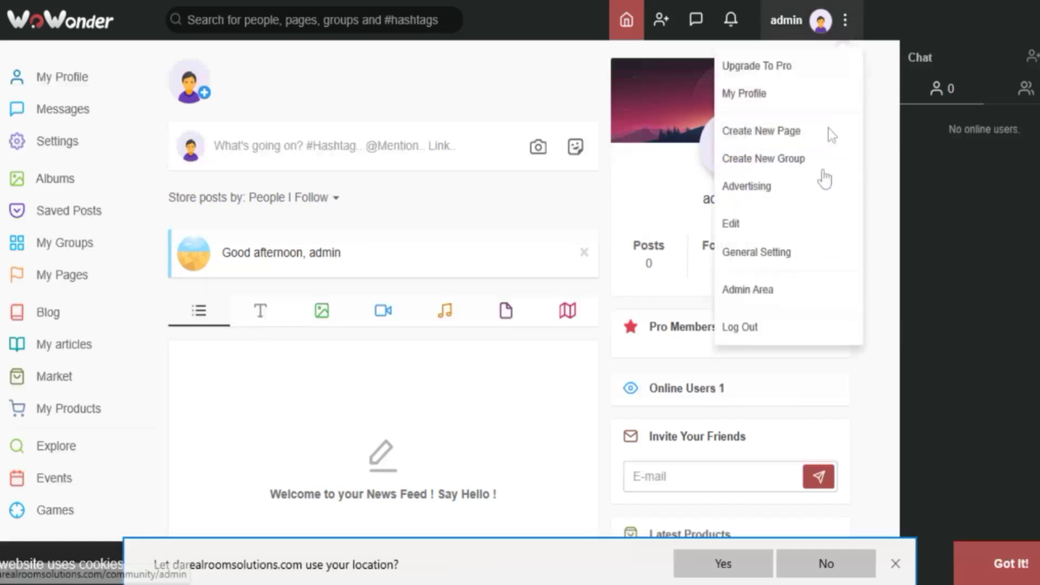
pyautogui.click(792, 290)
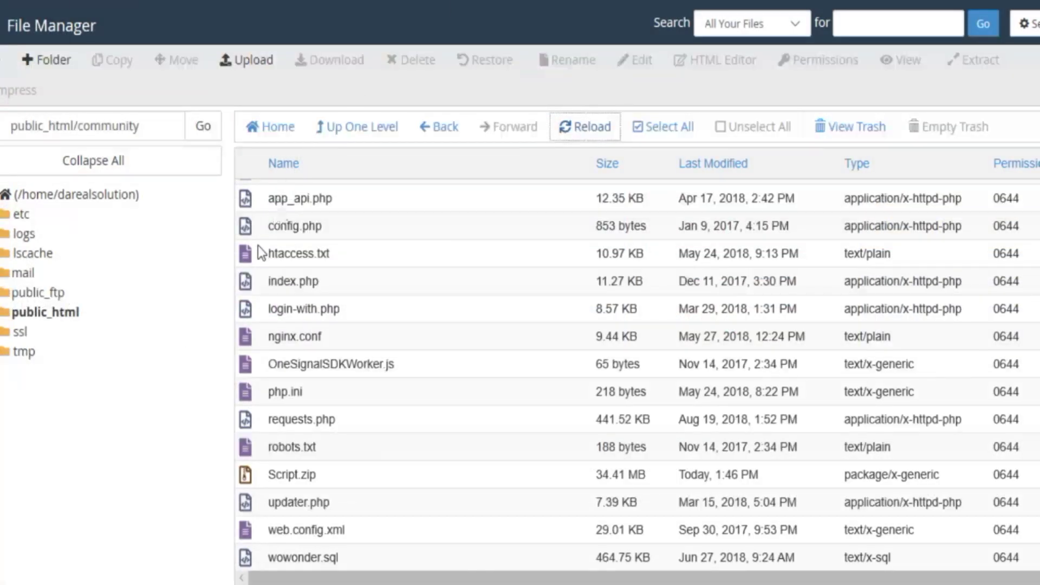
# Permanently delete the install folder, skipping the trash, and refresh the file list
pyautogui.scroll(3, 298, 217)
pyautogui.scroll(3, 318, 262)
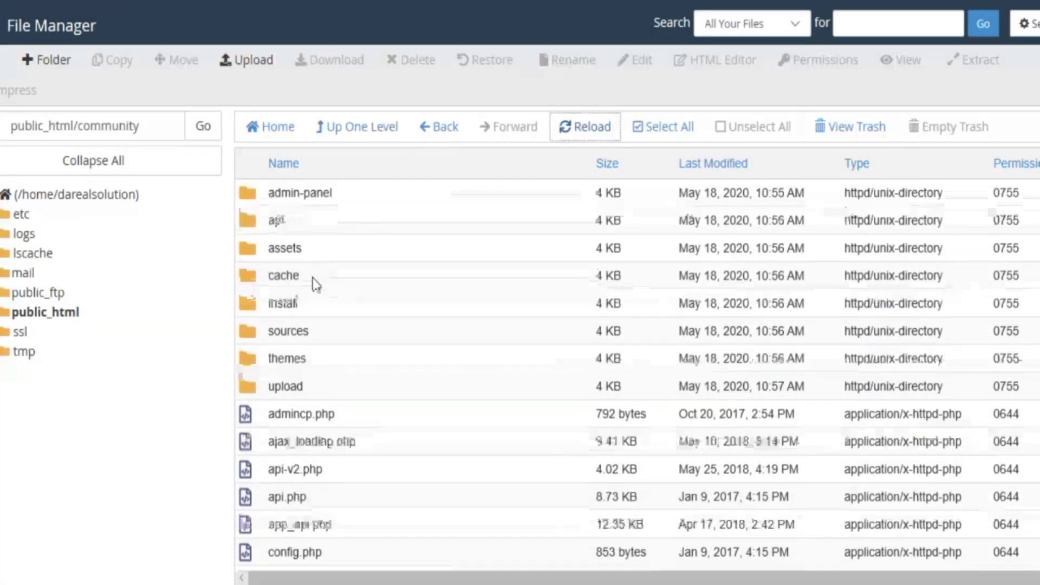
pyautogui.click(311, 303)
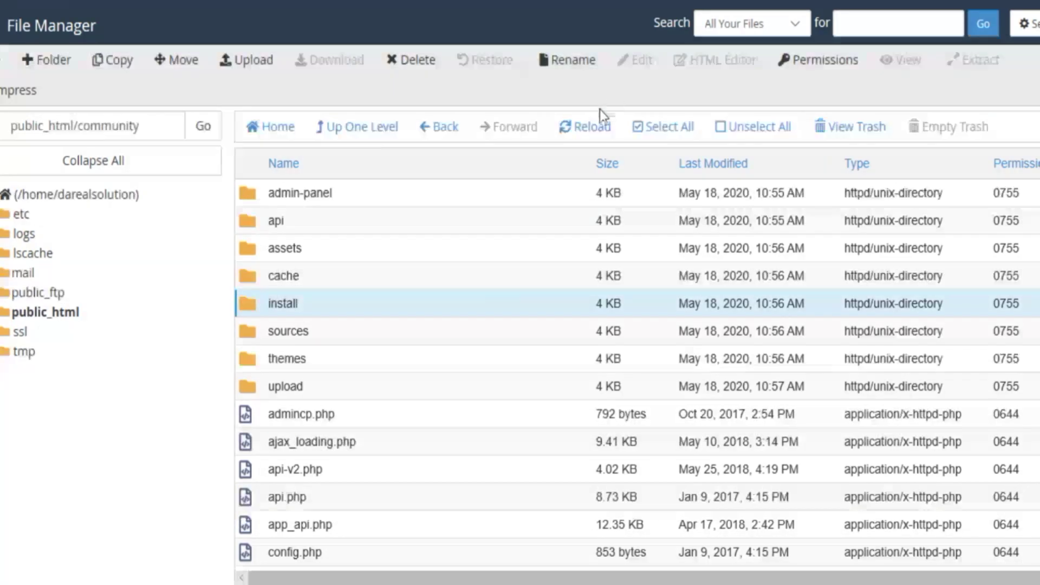
pyautogui.click(415, 60)
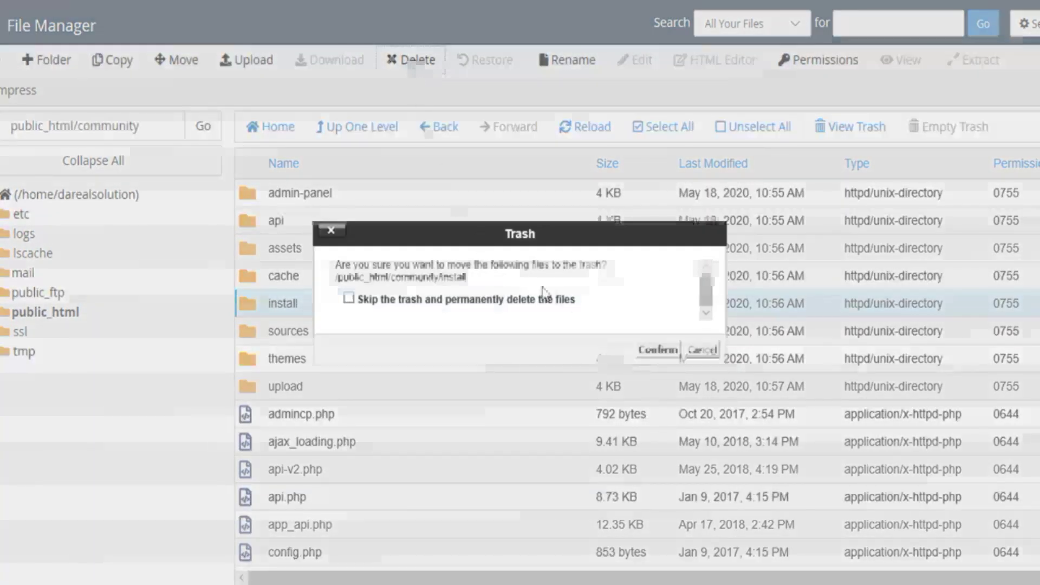
pyautogui.click(549, 302)
pyautogui.click(657, 350)
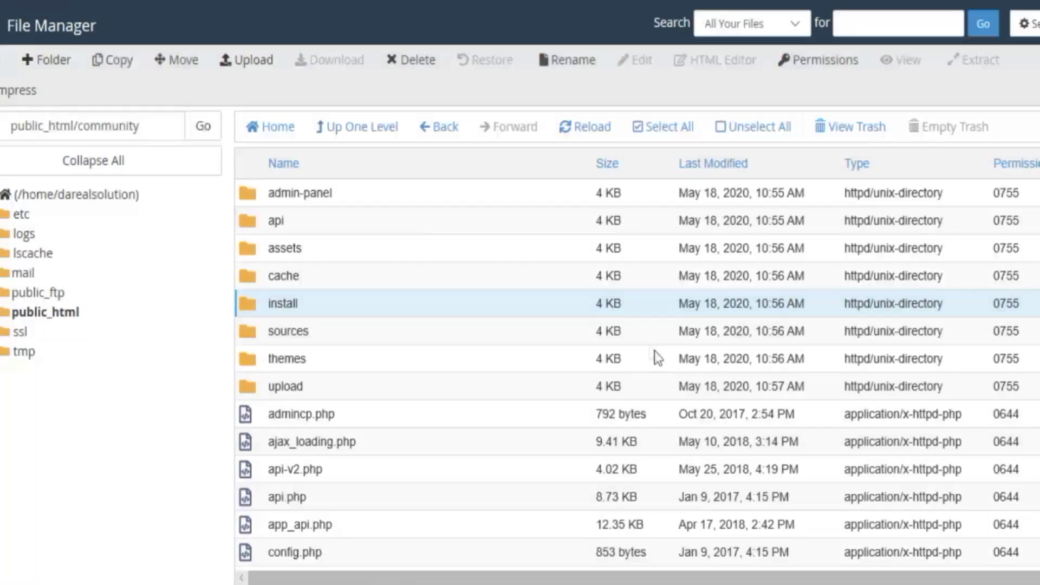
pyautogui.click(584, 127)
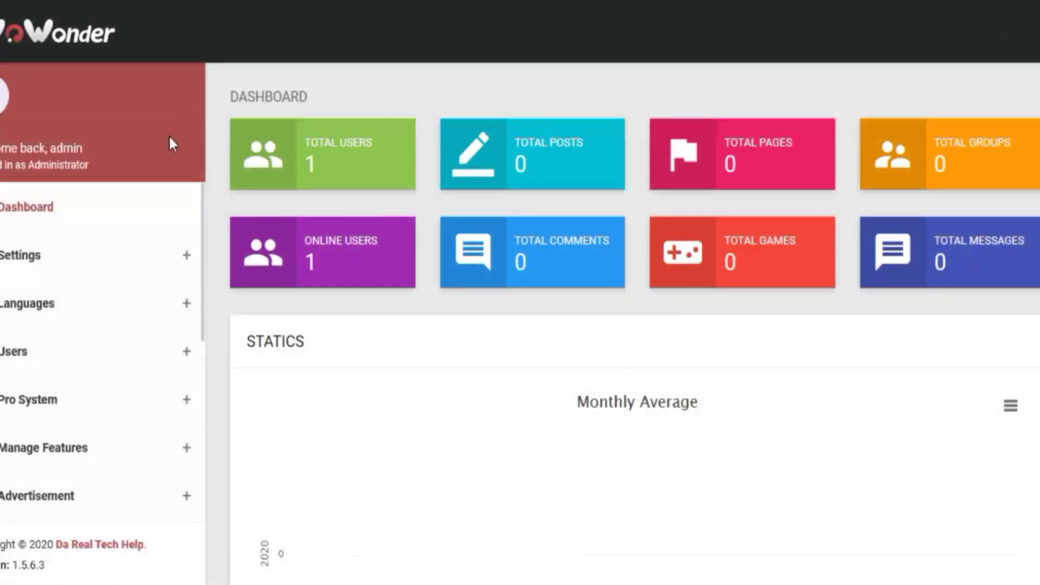
# Expand the Settings section in the admin sidebar
pyautogui.scroll(-2, 14, 232)
pyautogui.scroll(2, 46, 228)
pyautogui.click(34, 260)
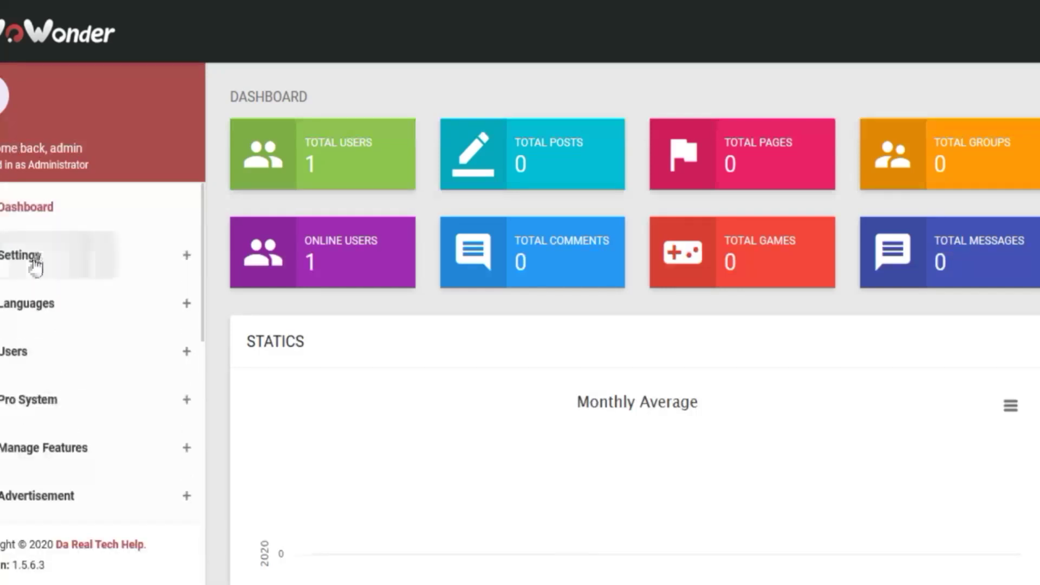
pyautogui.scroll(-3, 92, 311)
pyautogui.scroll(3, 84, 329)
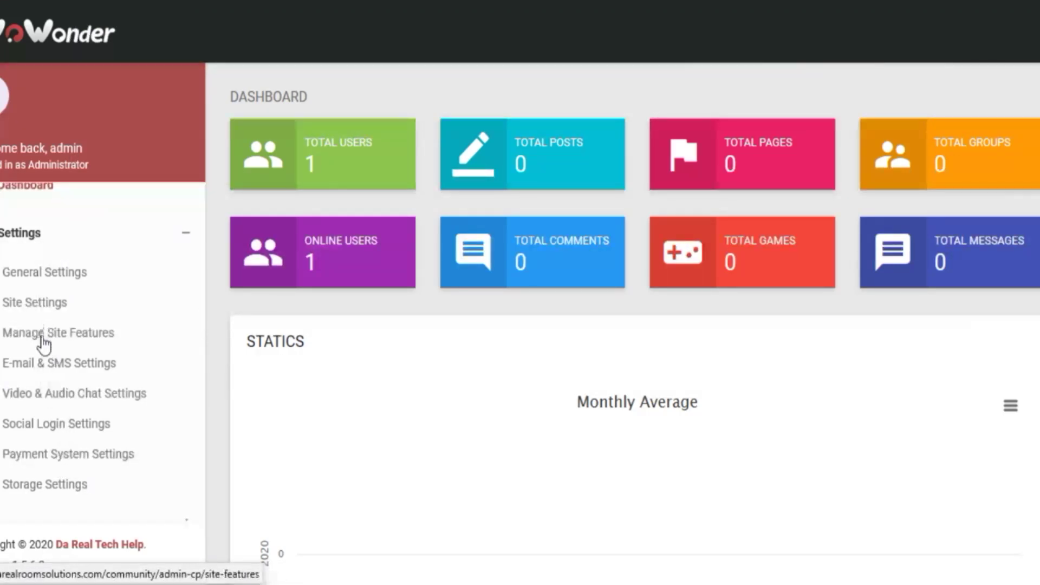
pyautogui.scroll(-4, 22, 342)
pyautogui.scroll(-2, 12, 385)
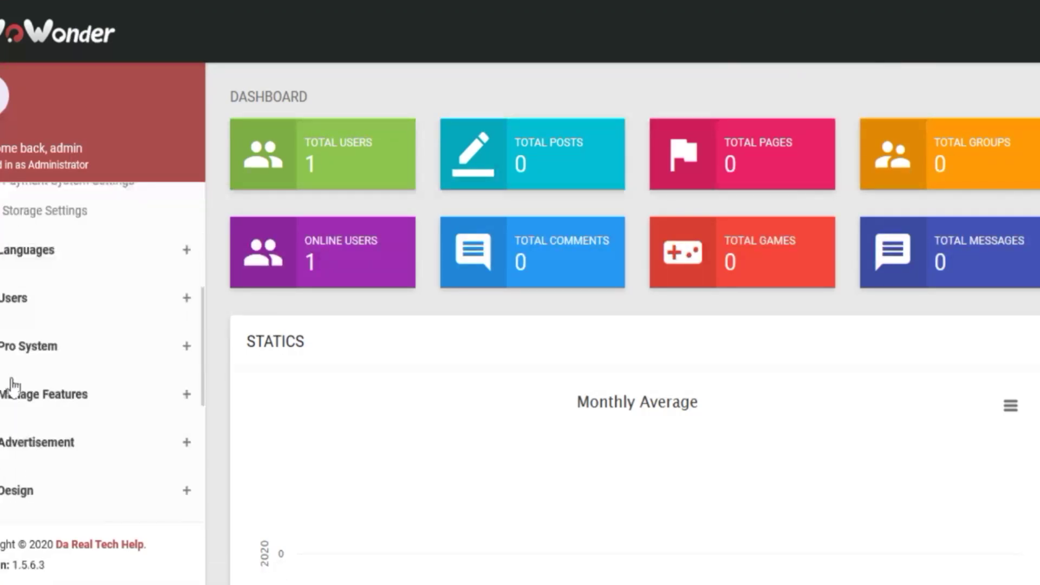
pyautogui.scroll(-2, 13, 403)
# Expand Design and go to the Change Site Design page
pyautogui.click(16, 430)
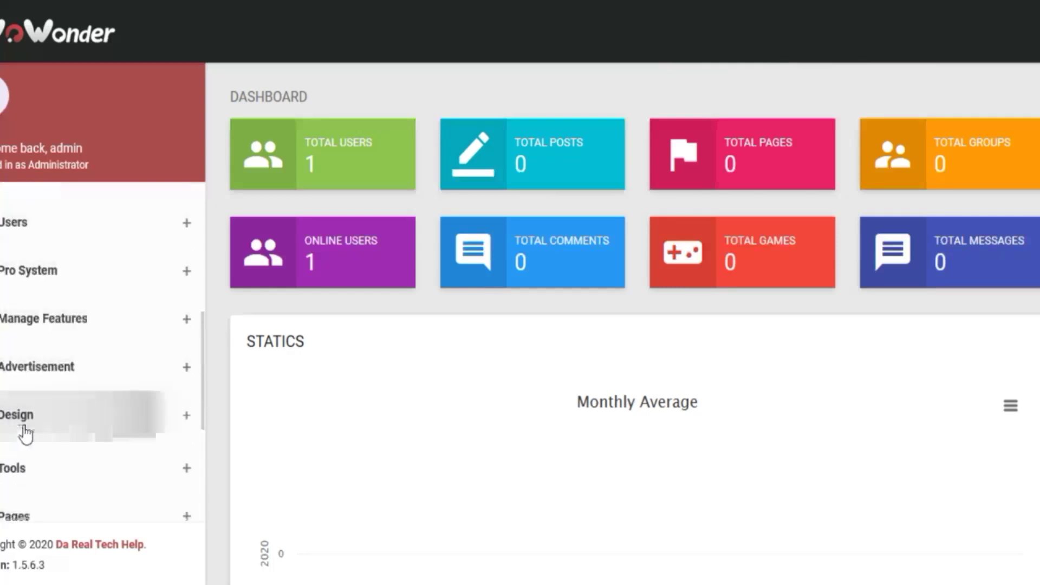
pyautogui.scroll(-4, 27, 417)
pyautogui.scroll(2, 35, 336)
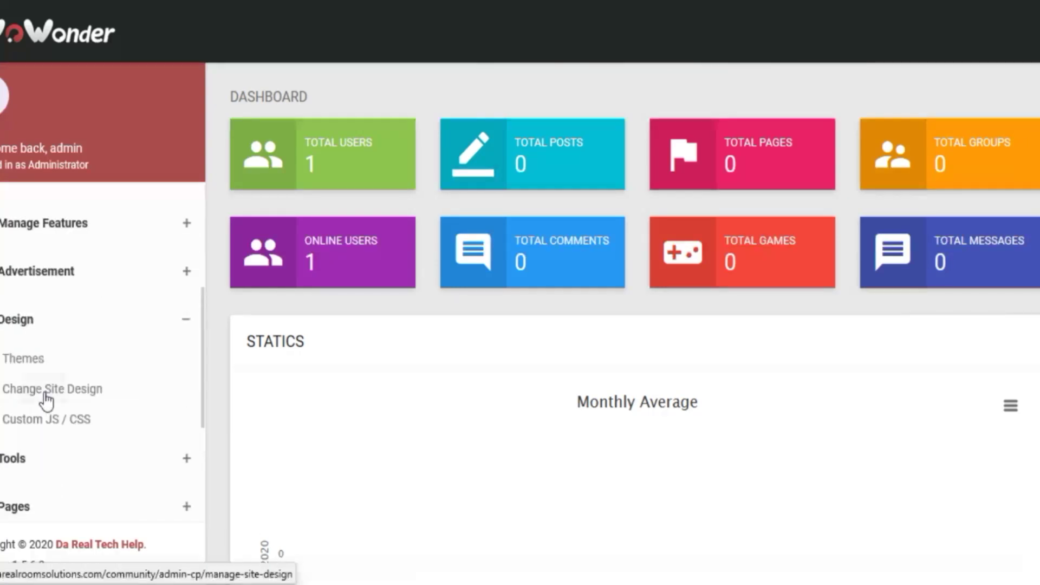
pyautogui.click(42, 383)
pyautogui.scroll(-5, 315, 320)
# Review the Change Site Design button colours, then expand the Pages, Advertisement and Manage Features sections
pyautogui.scroll(3, 322, 303)
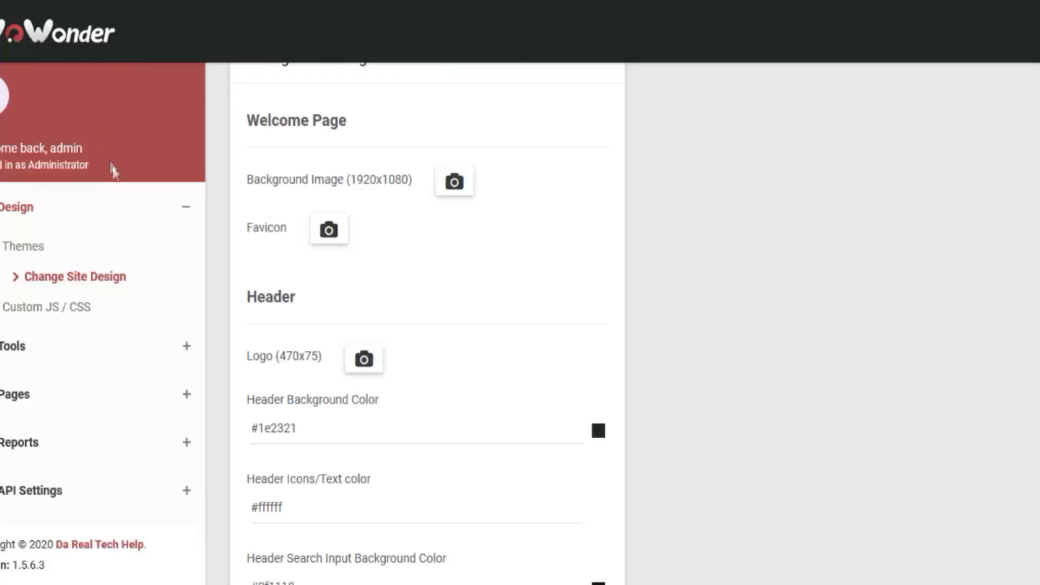
pyautogui.scroll(-8, 246, 298)
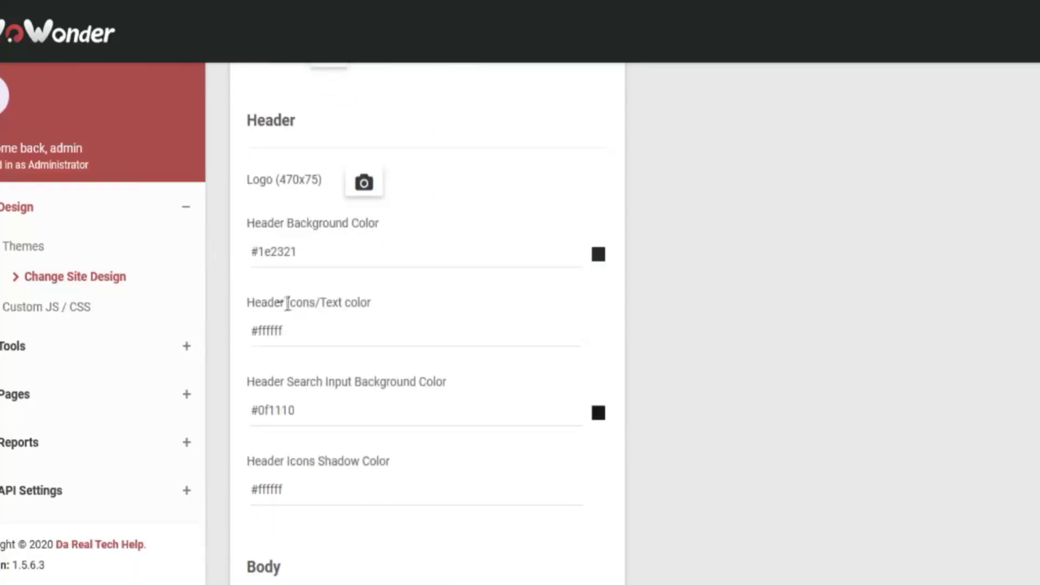
pyautogui.scroll(-6, 302, 305)
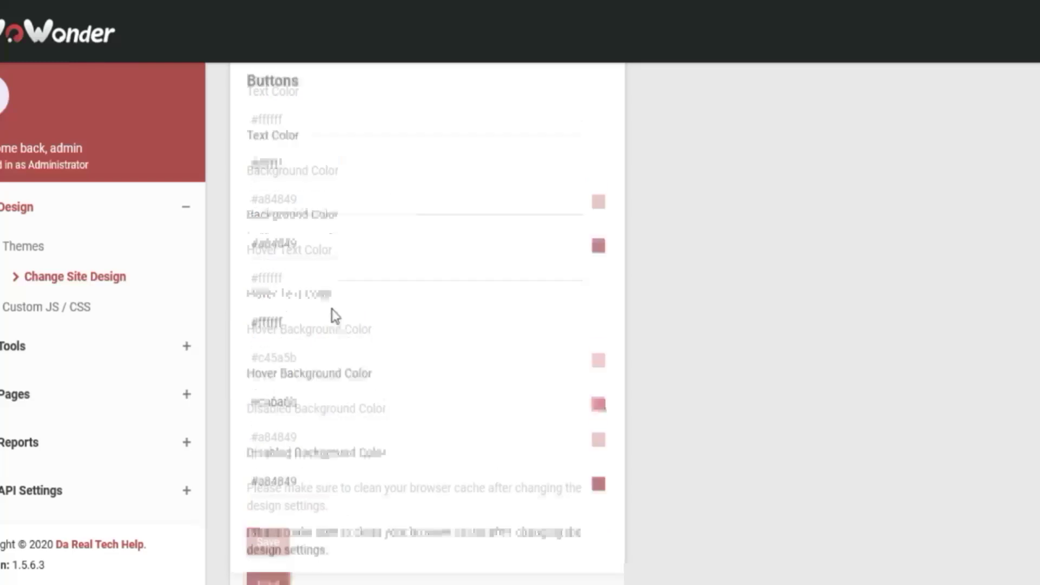
pyautogui.click(28, 398)
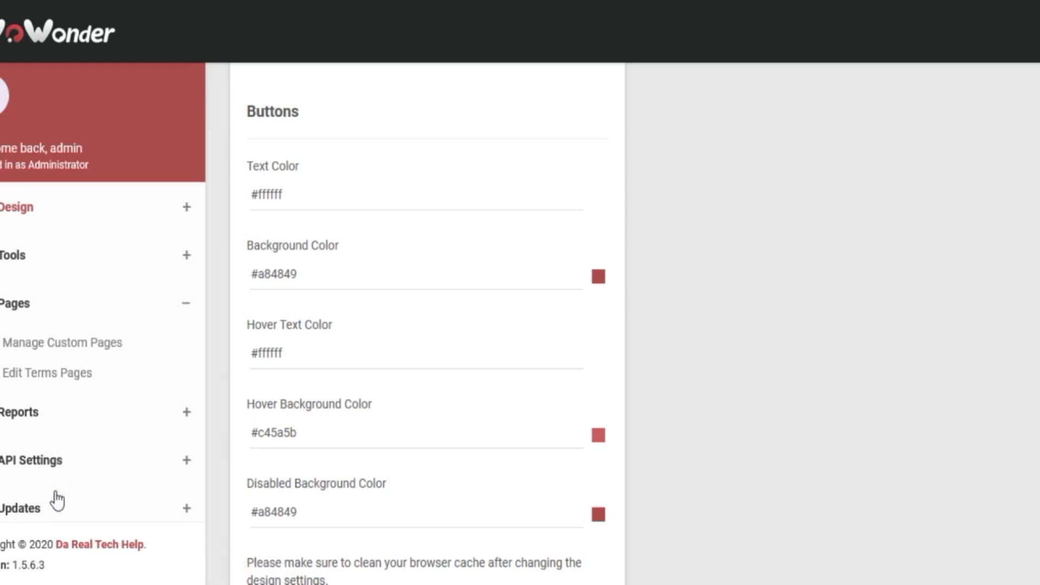
pyautogui.scroll(4, 54, 444)
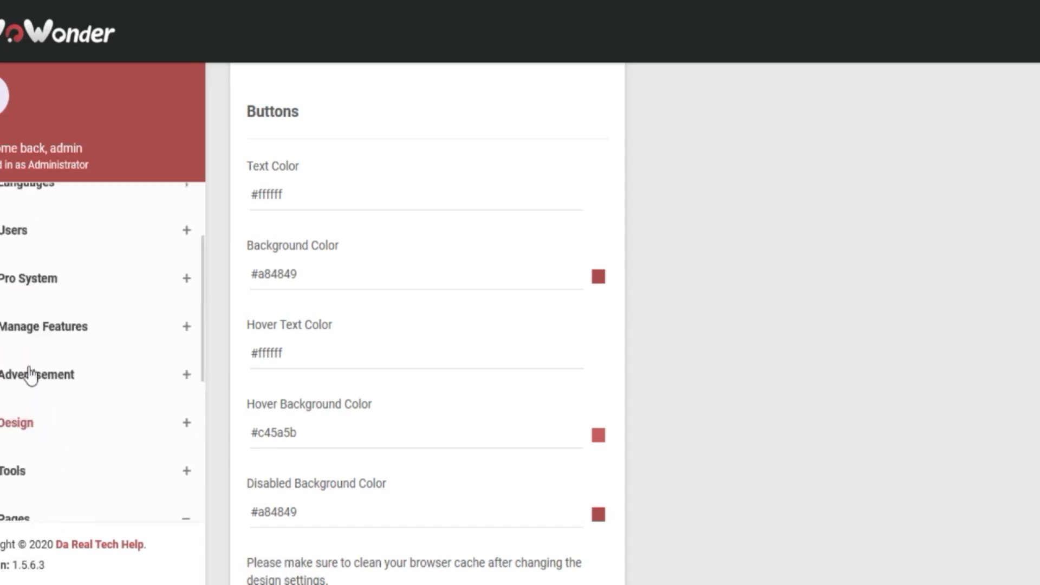
pyautogui.click(31, 374)
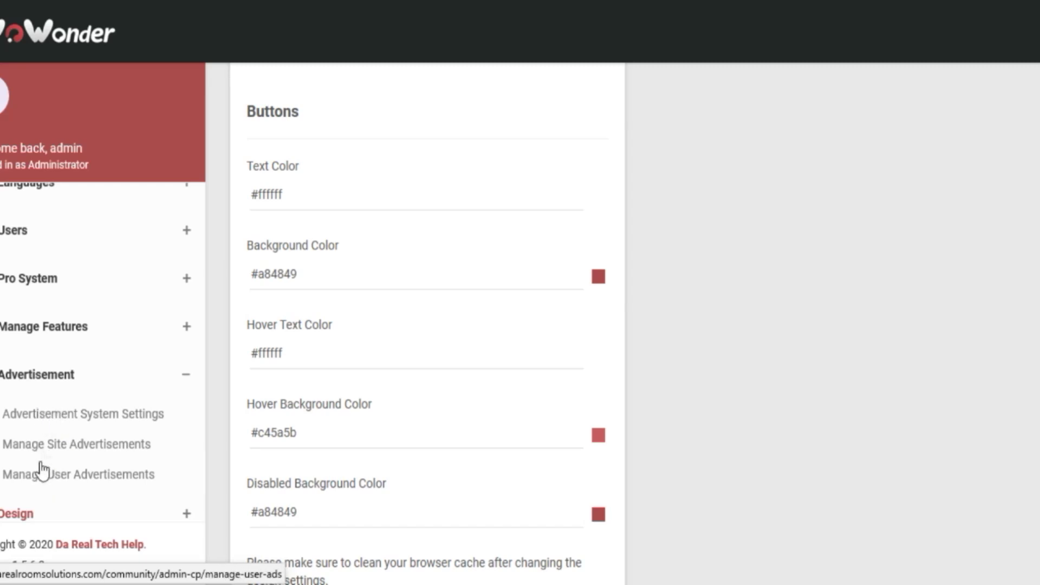
pyautogui.scroll(3, 54, 406)
pyautogui.click(57, 447)
# Expand the Pro System and Users sections, then go to Settings > General Settings
pyautogui.scroll(-5, 60, 444)
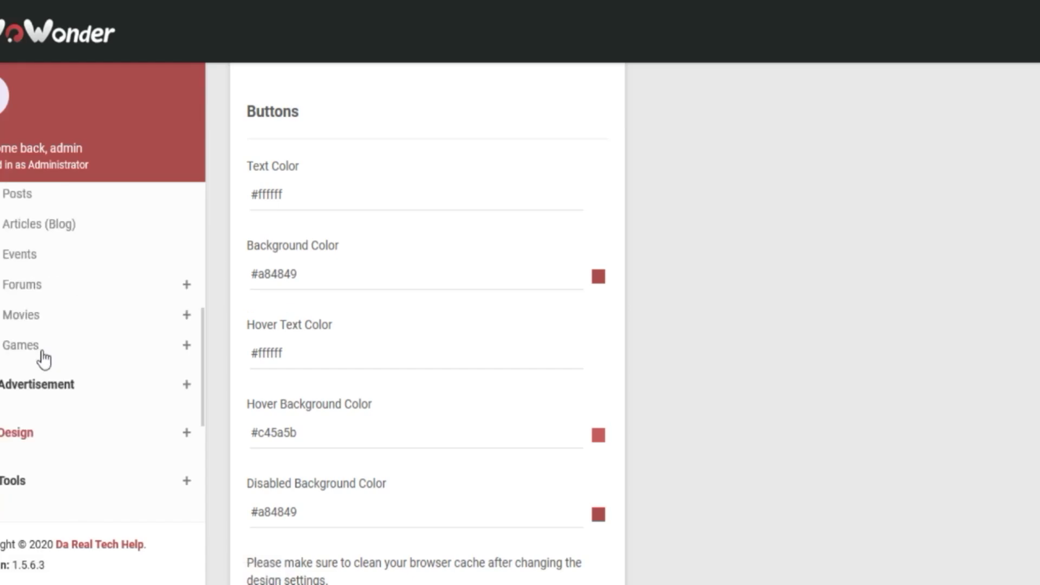
pyautogui.scroll(1, 30, 401)
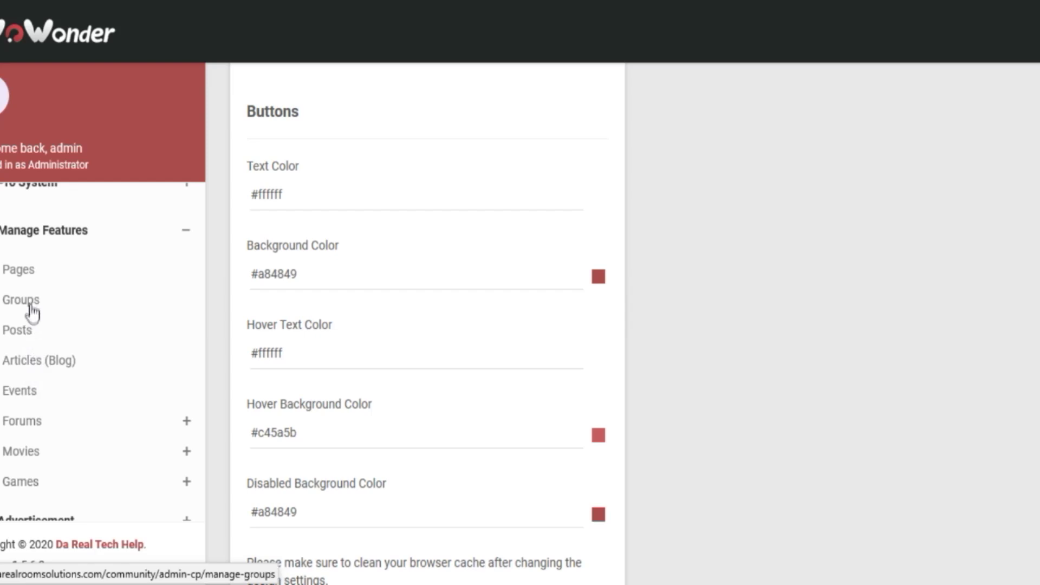
pyautogui.scroll(2, 27, 271)
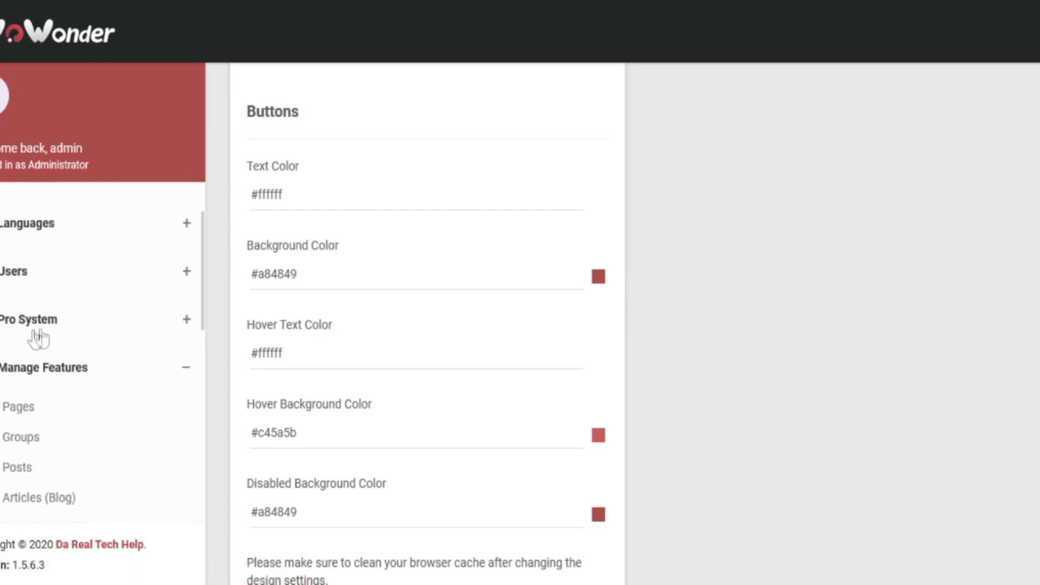
pyautogui.scroll(1, 32, 343)
pyautogui.click(41, 405)
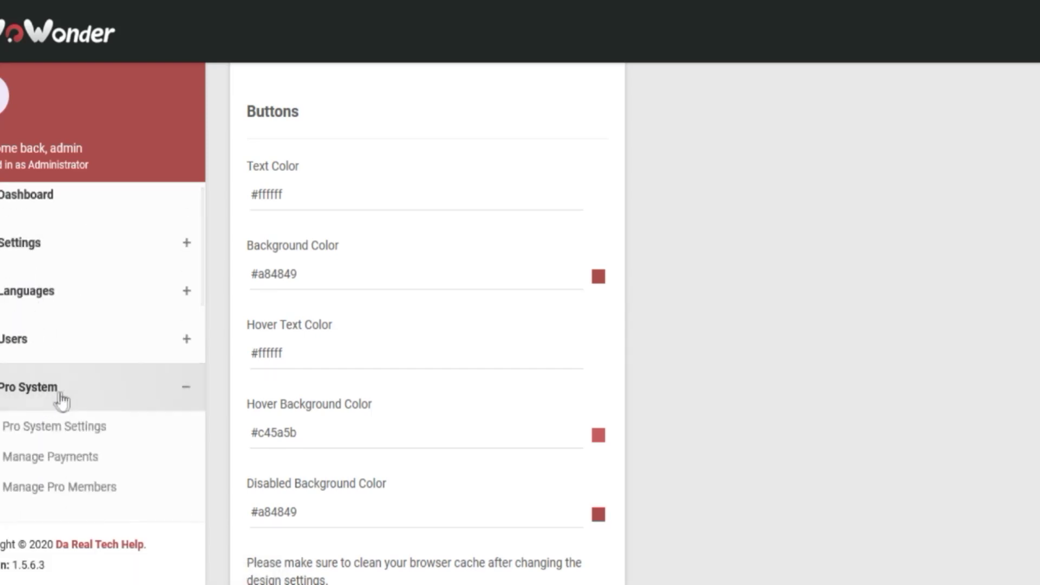
pyautogui.scroll(-1, 30, 399)
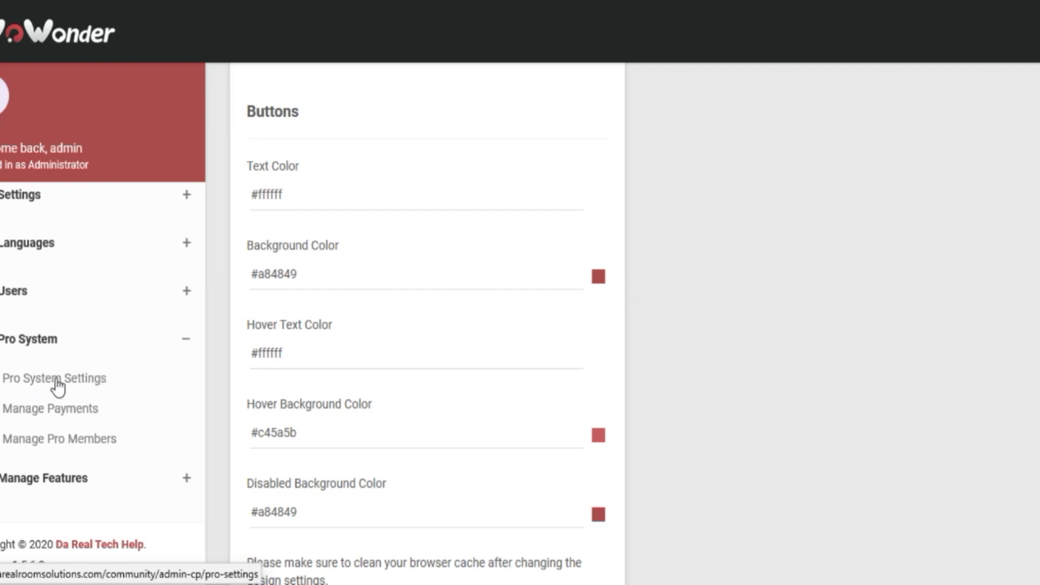
pyautogui.click(54, 382)
pyautogui.click(52, 366)
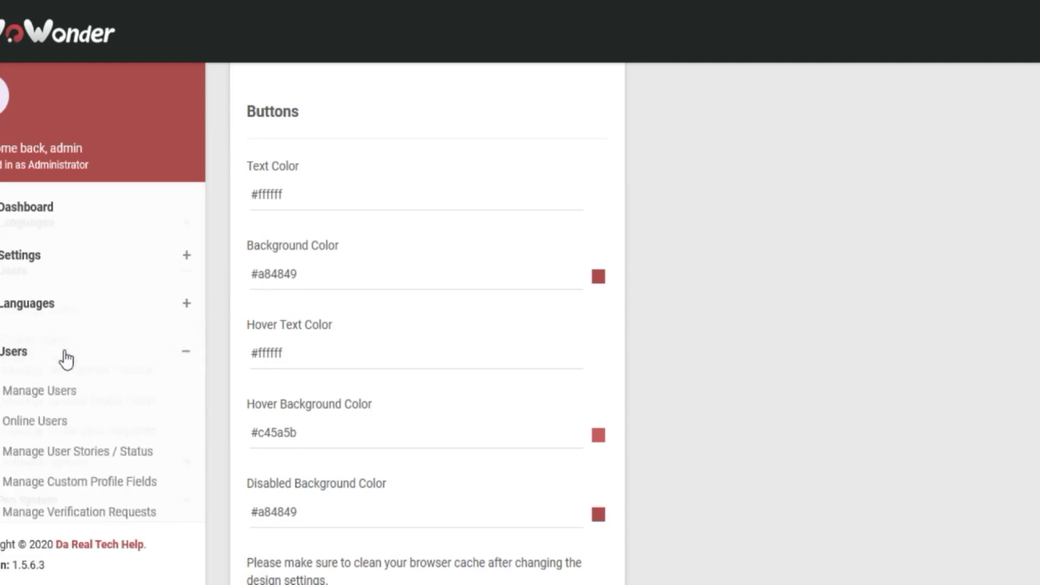
pyautogui.scroll(-2, 81, 346)
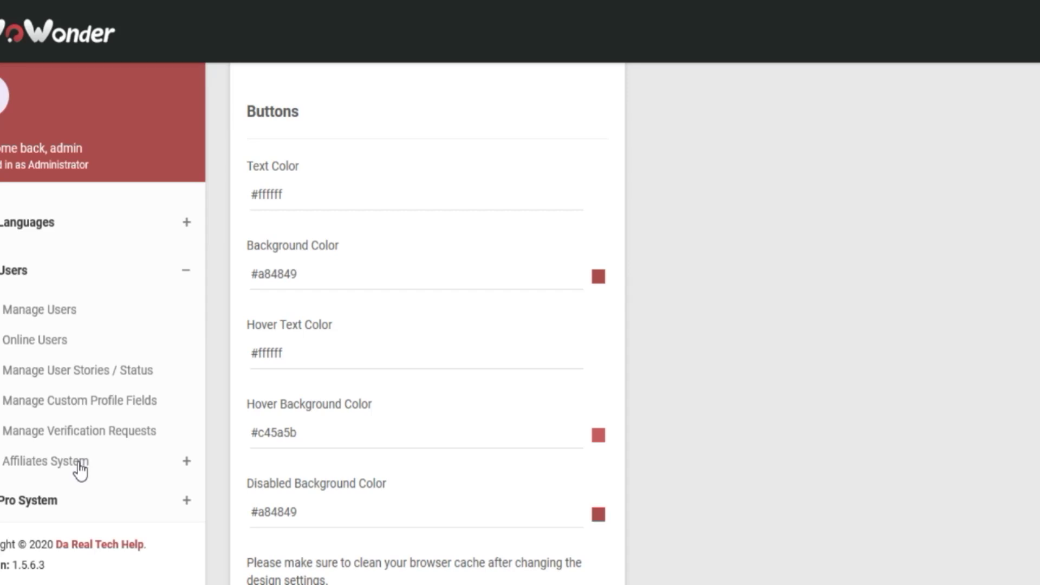
pyautogui.scroll(3, 81, 465)
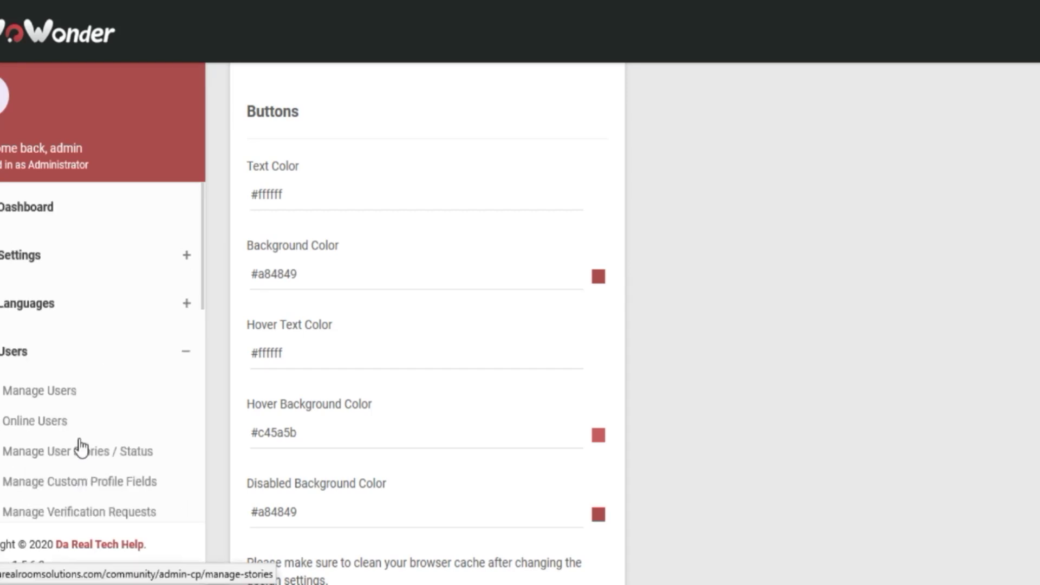
pyautogui.click(49, 258)
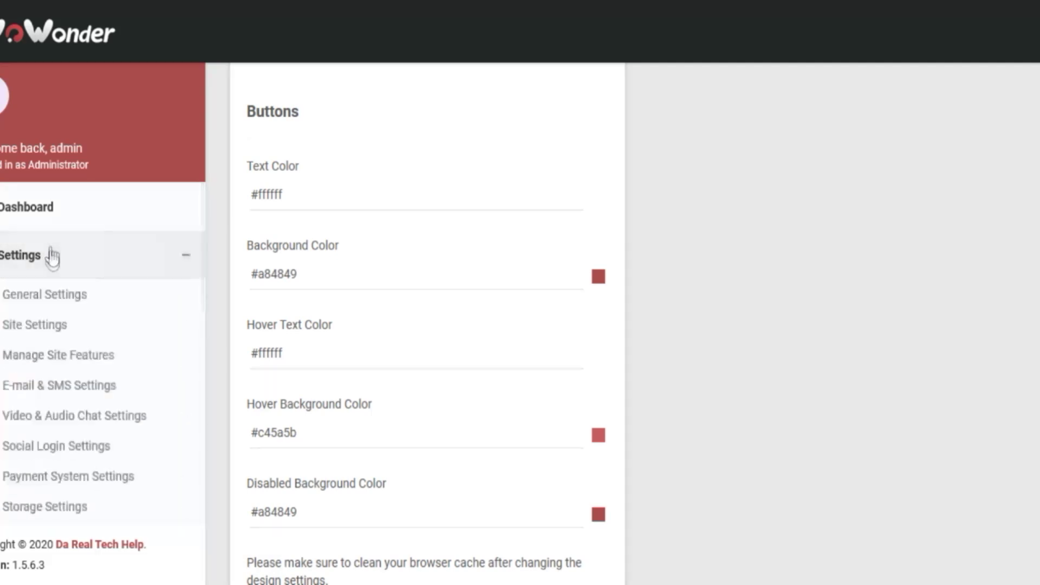
pyautogui.click(103, 295)
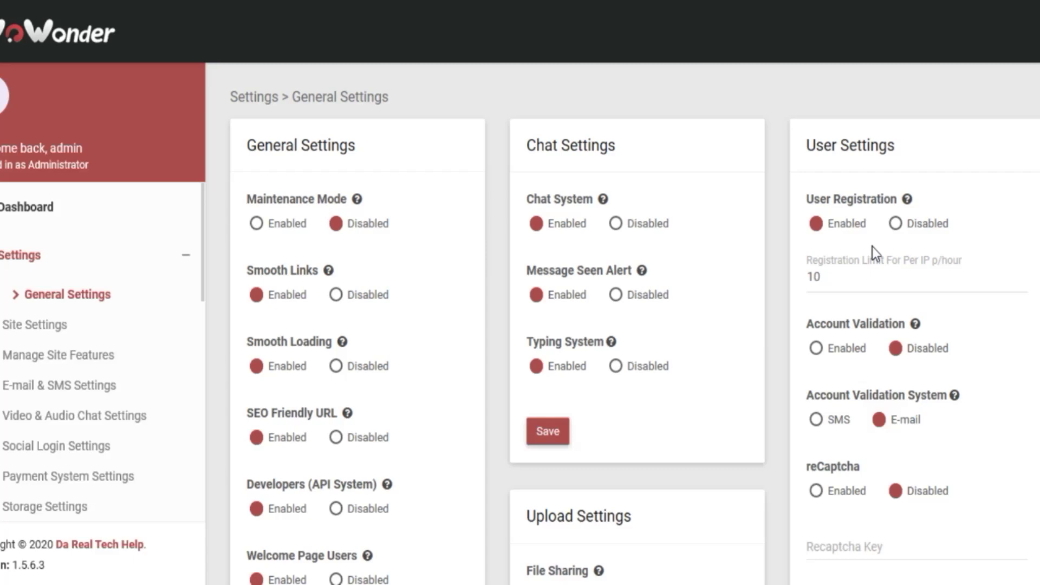
# Set Email Notifications under Notifications Settings to Enabled
pyautogui.scroll(-3, 848, 284)
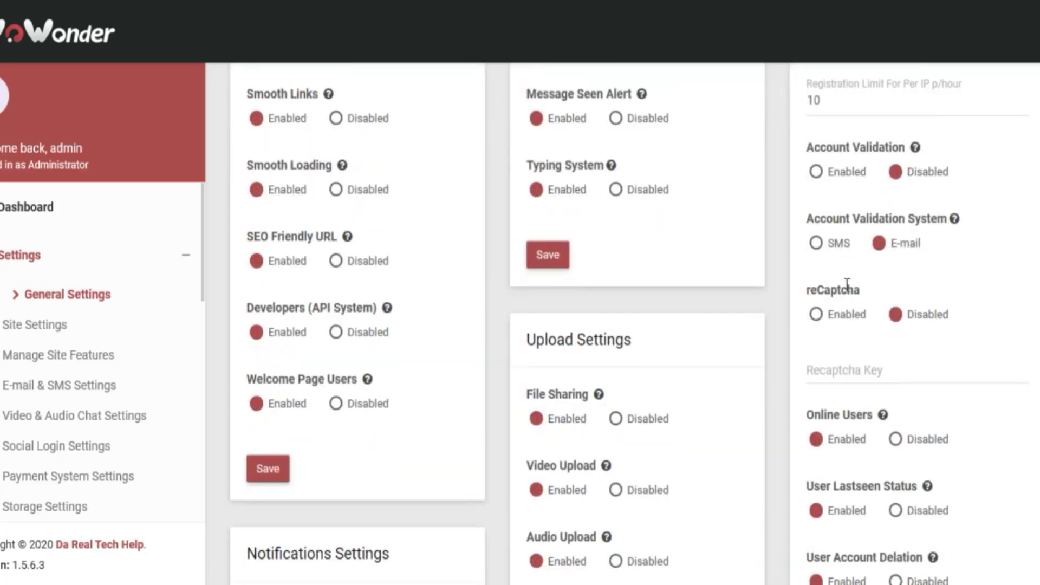
pyautogui.scroll(-3, 846, 285)
pyautogui.scroll(2, 866, 255)
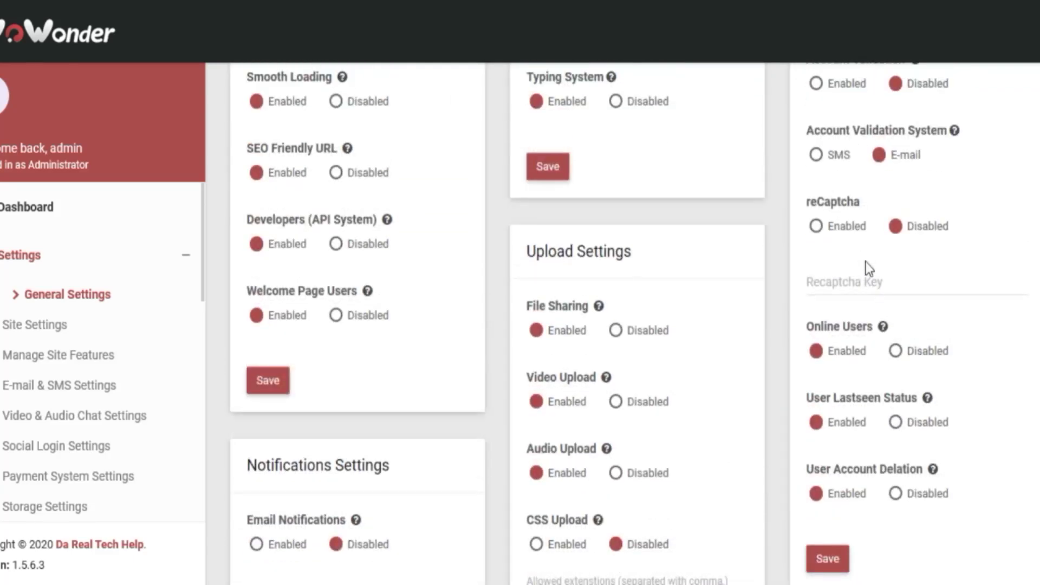
pyautogui.scroll(2, 840, 243)
pyautogui.scroll(3, 840, 244)
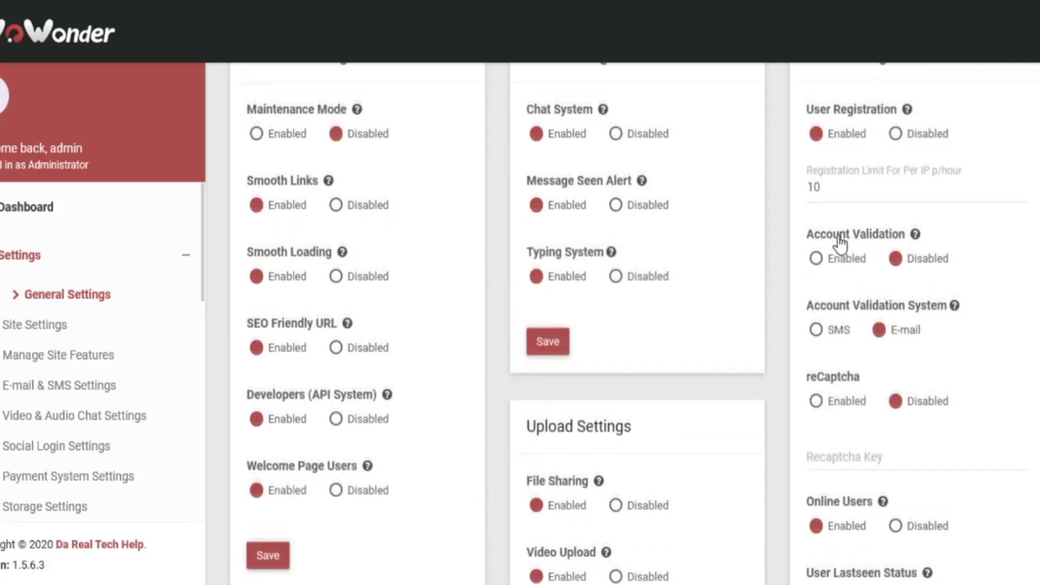
pyautogui.scroll(-4, 828, 254)
pyautogui.scroll(-3, 828, 269)
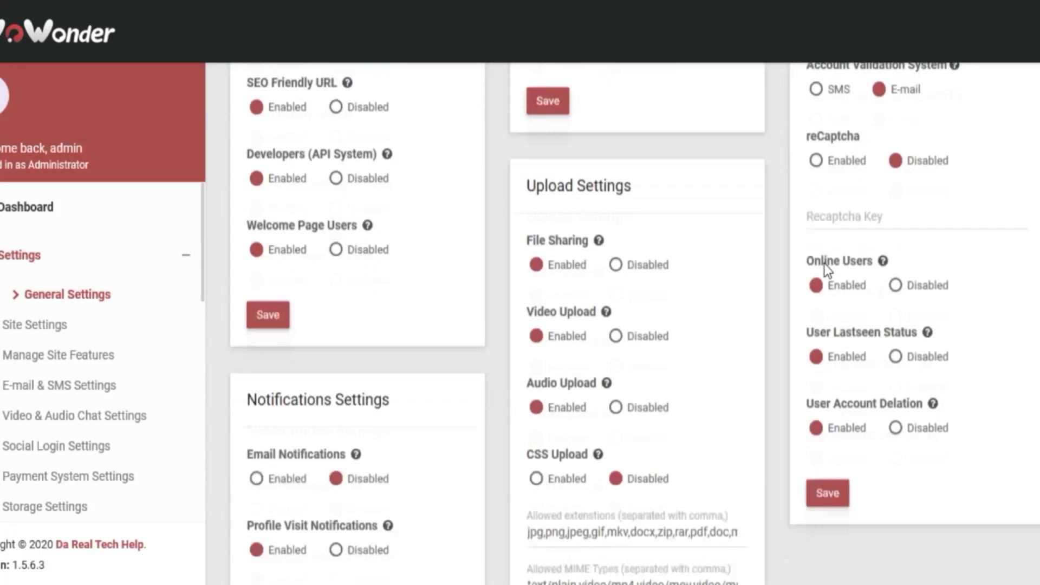
pyautogui.scroll(2, 827, 273)
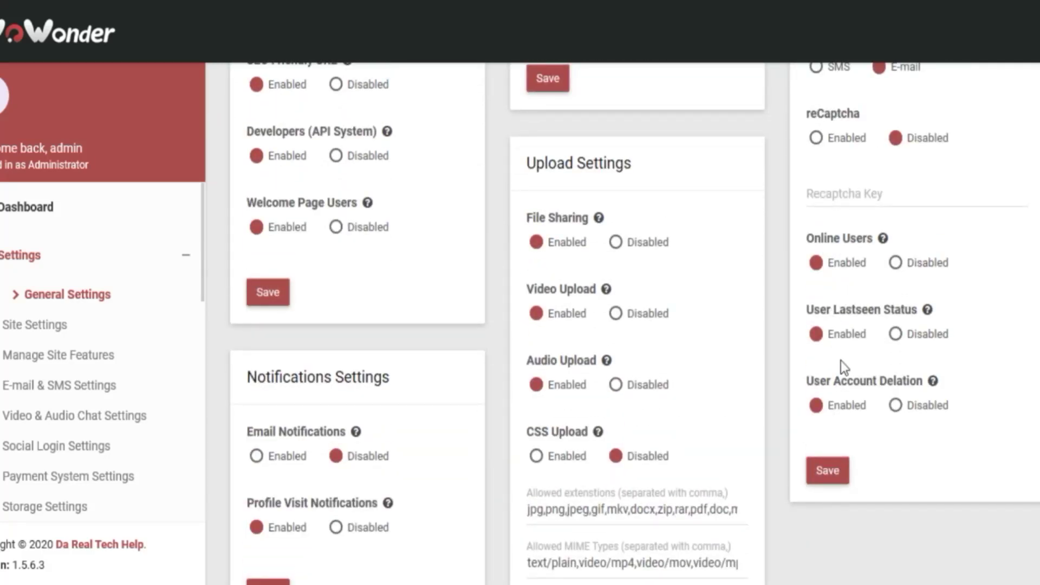
pyautogui.scroll(-4, 841, 360)
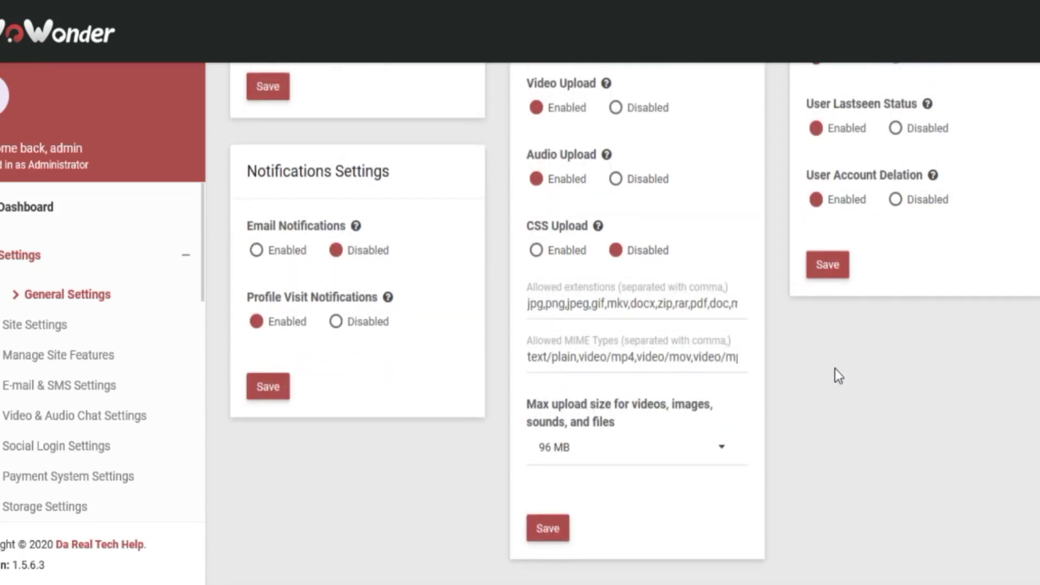
pyautogui.scroll(4, 399, 353)
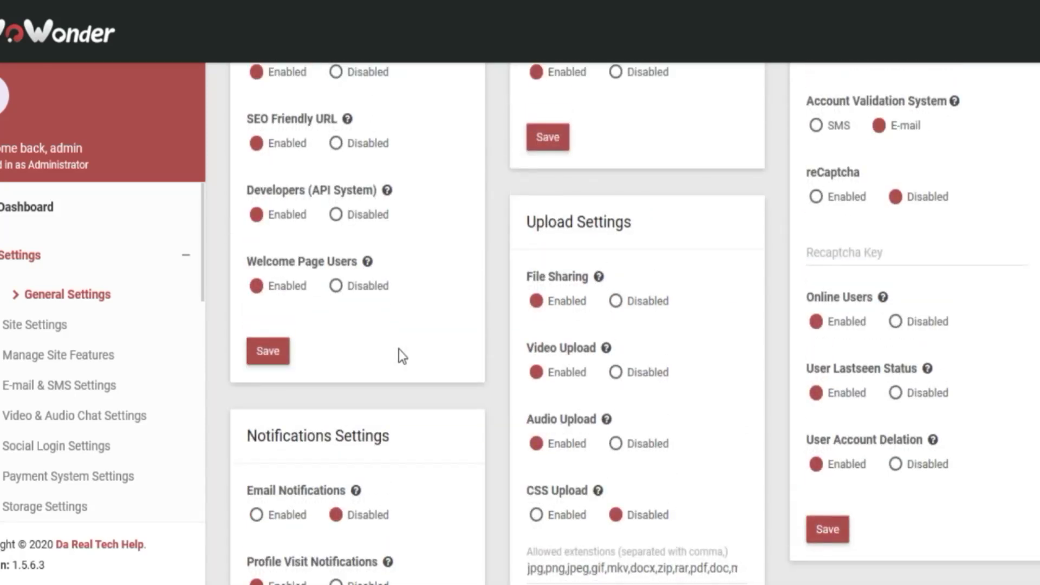
pyautogui.scroll(-2, 399, 352)
pyautogui.click(276, 429)
pyautogui.scroll(4, 332, 434)
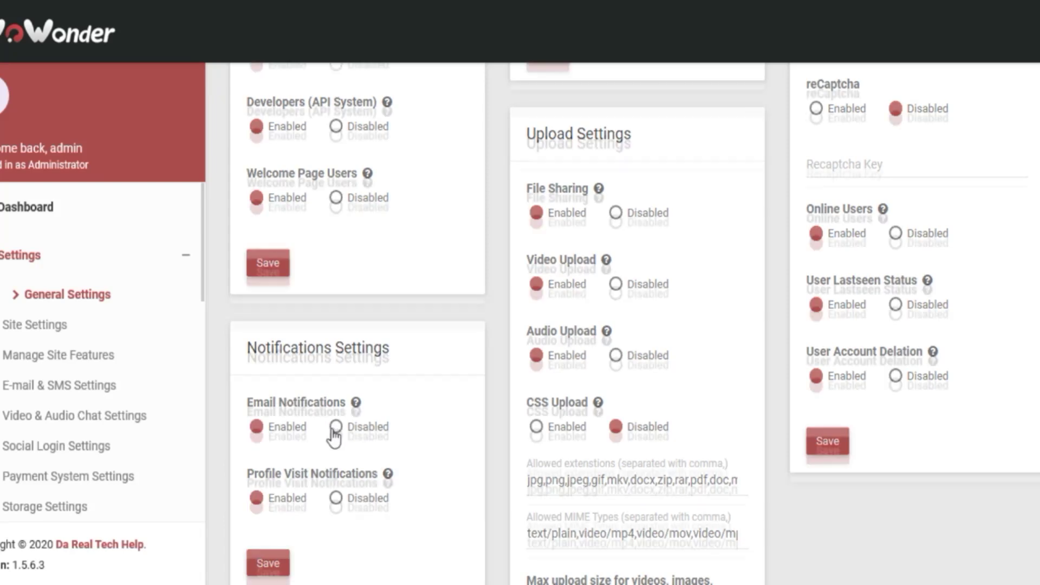
pyautogui.scroll(2, 364, 431)
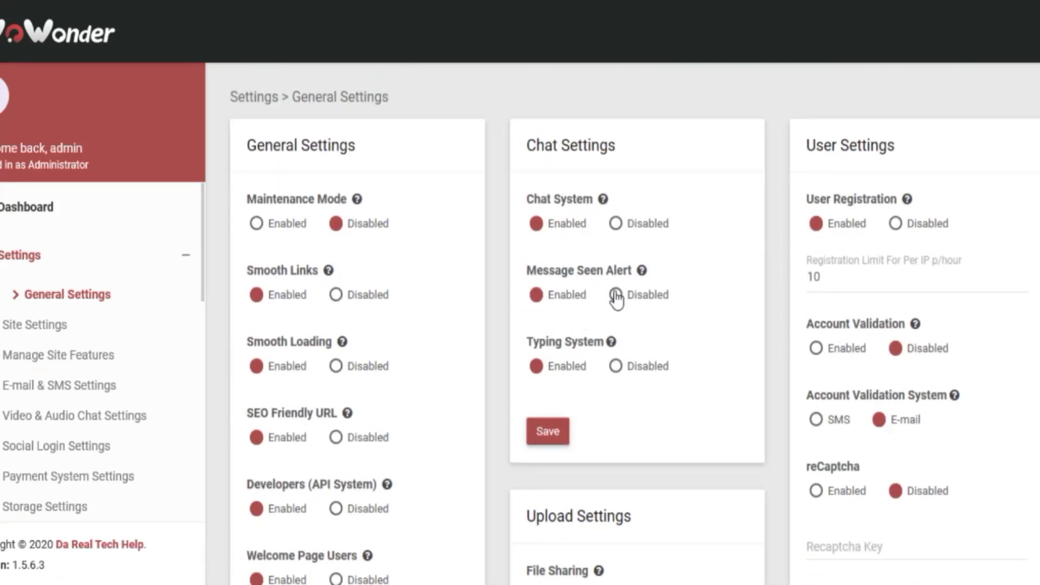
pyautogui.scroll(-3, 232, 318)
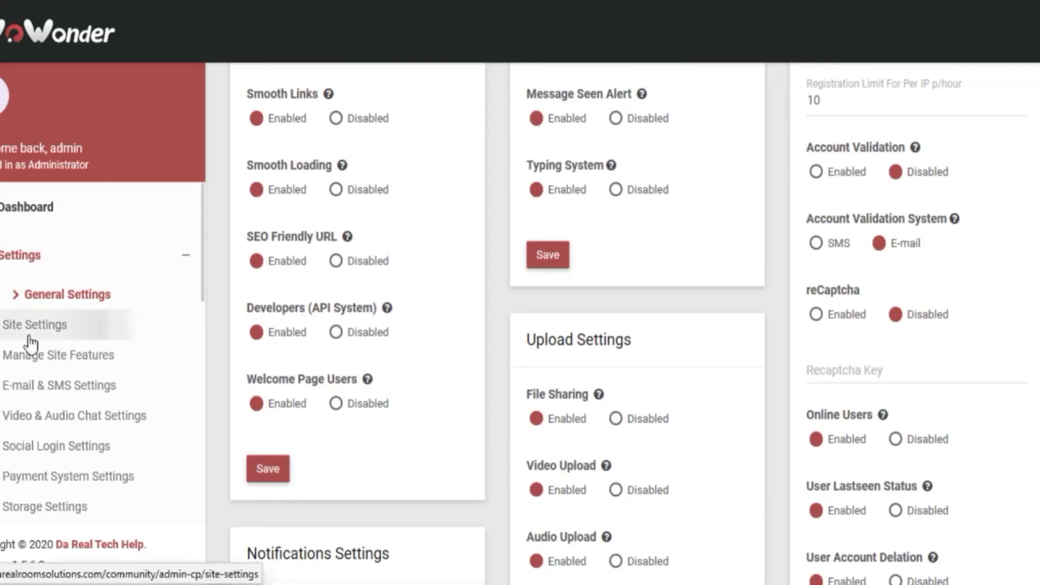
# On Site Settings, change the Connectivity System Limit from 5000 to 10000 and select Friends System
pyautogui.click(162, 324)
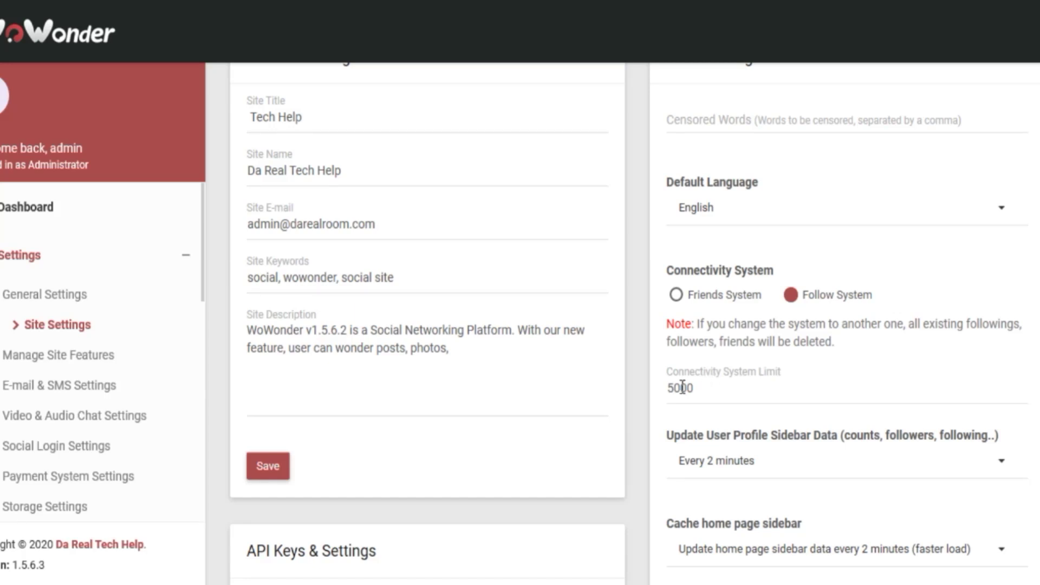
pyautogui.moveTo(677, 388); pyautogui.dragTo(659, 388)
pyautogui.write('10')
pyautogui.click(744, 297)
pyautogui.scroll(-2, 744, 304)
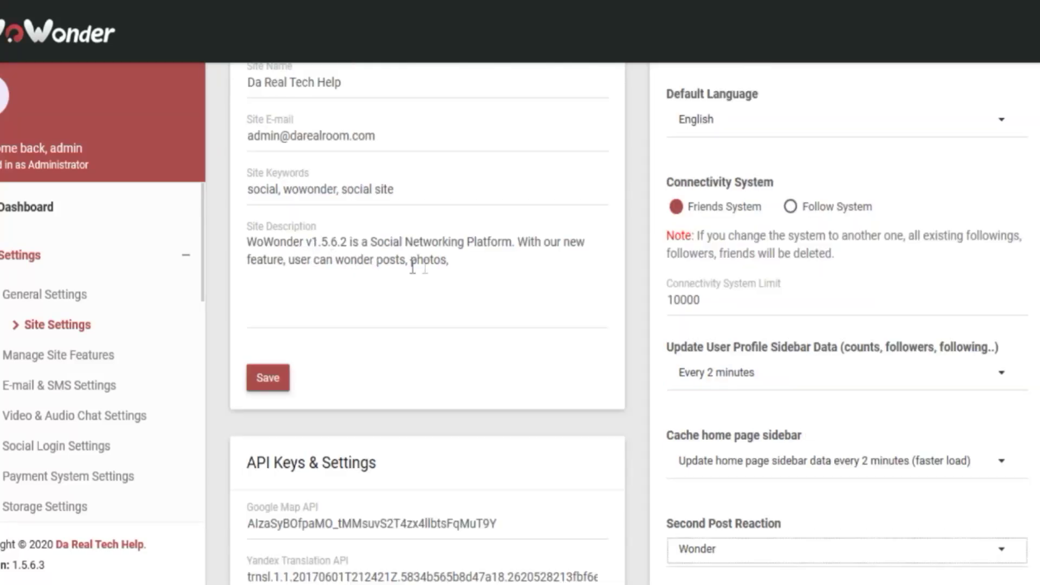
# Replace the old Site Description sentence with 'To help each other accomplish tech goals.'
pyautogui.moveTo(448, 261); pyautogui.dragTo(215, 193)
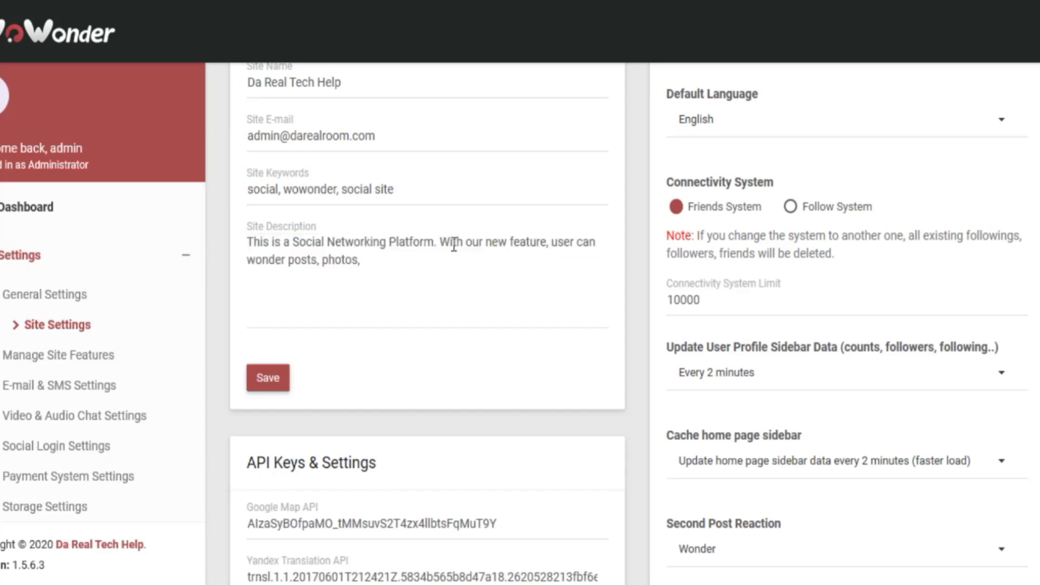
pyautogui.moveTo(440, 242); pyautogui.dragTo(533, 264)
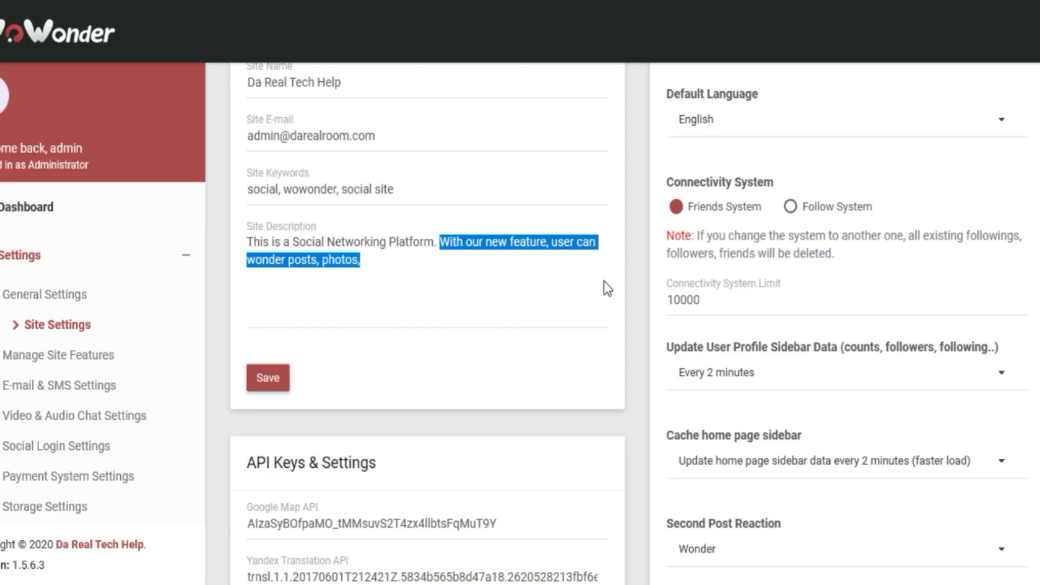
pyautogui.press('BackSpace')
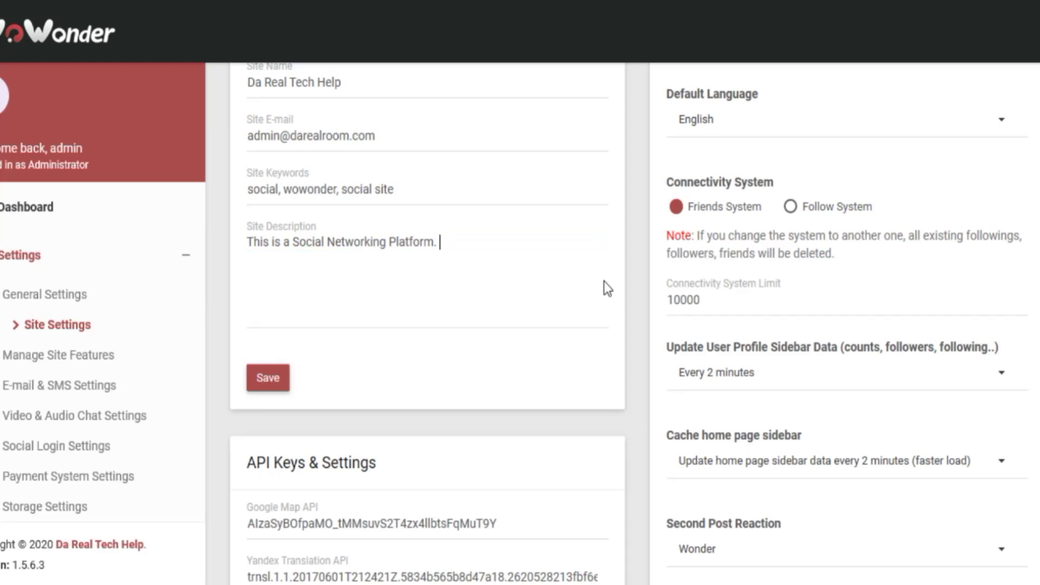
pyautogui.write('To help each other accomplish tech go')
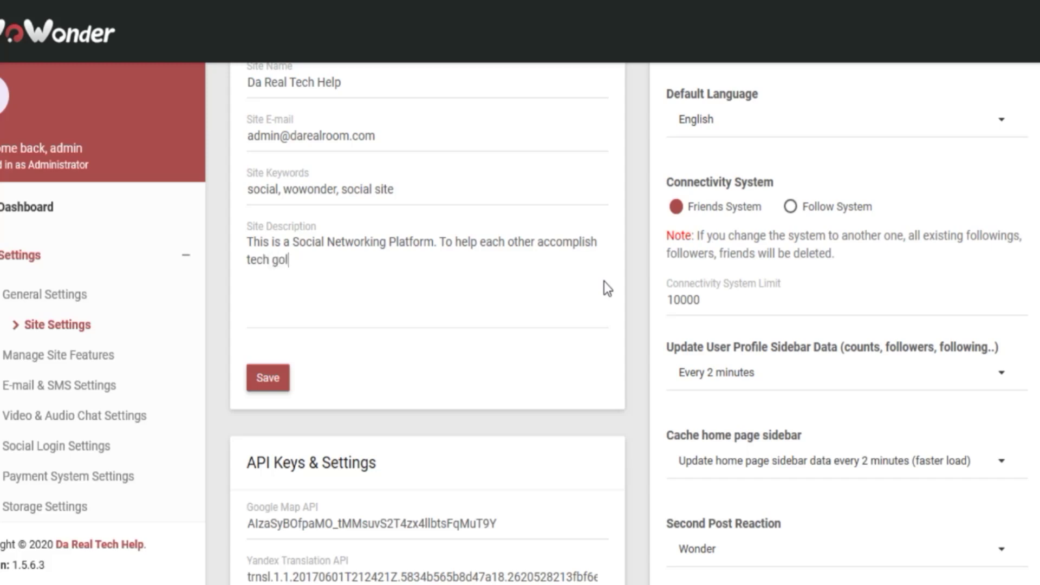
pyautogui.write('als.')
pyautogui.scroll(3, 453, 226)
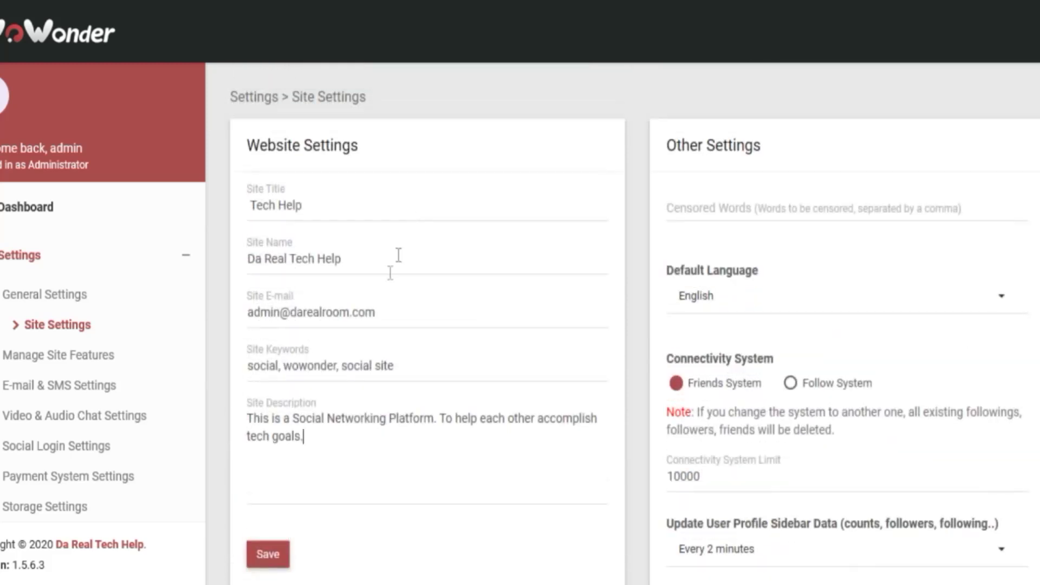
# Change the Site Keywords to 'social, tech, social site' and save the Website Settings
pyautogui.moveTo(336, 366); pyautogui.dragTo(288, 372)
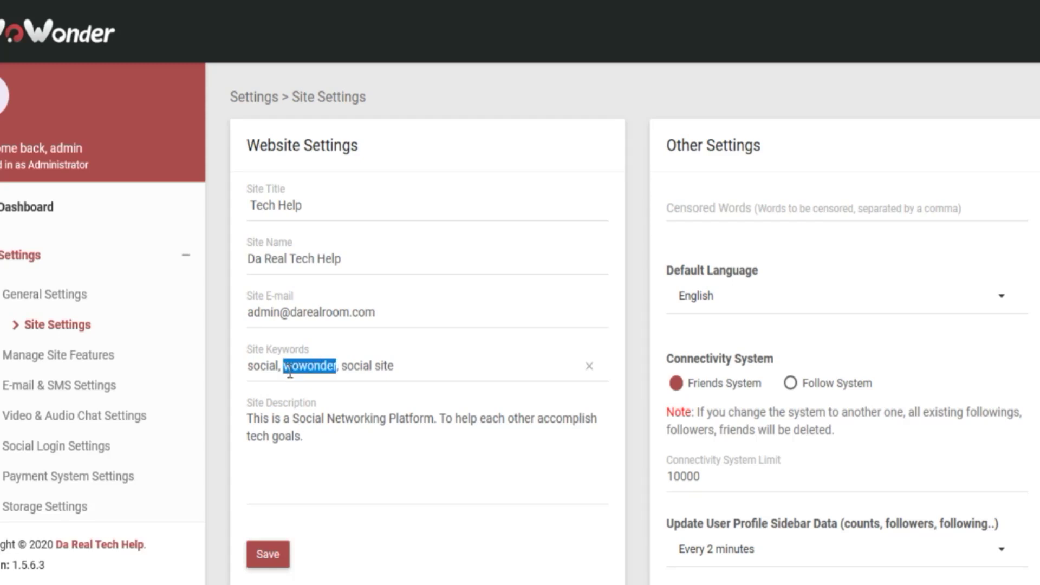
pyautogui.write('tec')
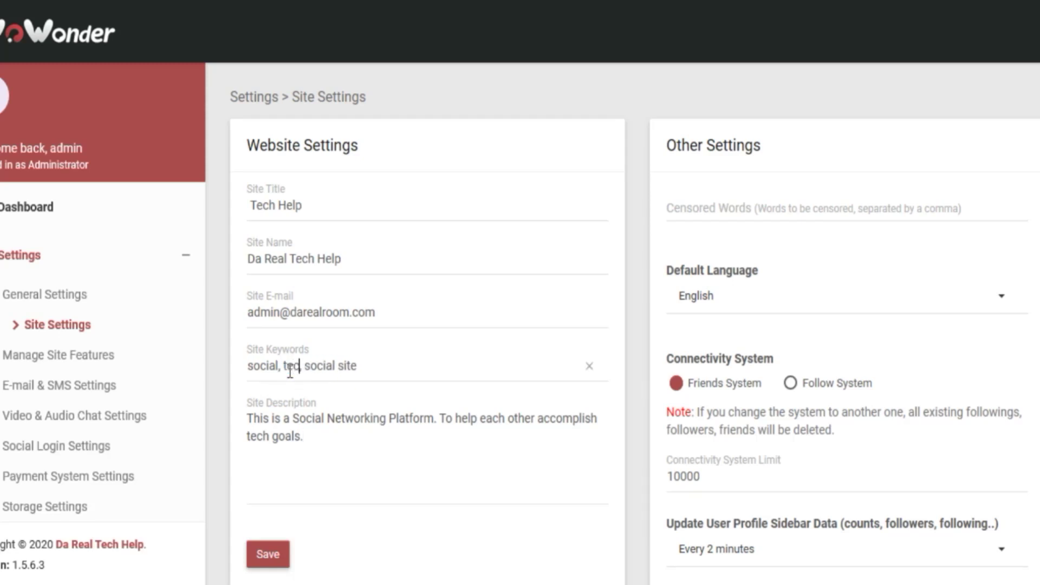
pyautogui.write('h')
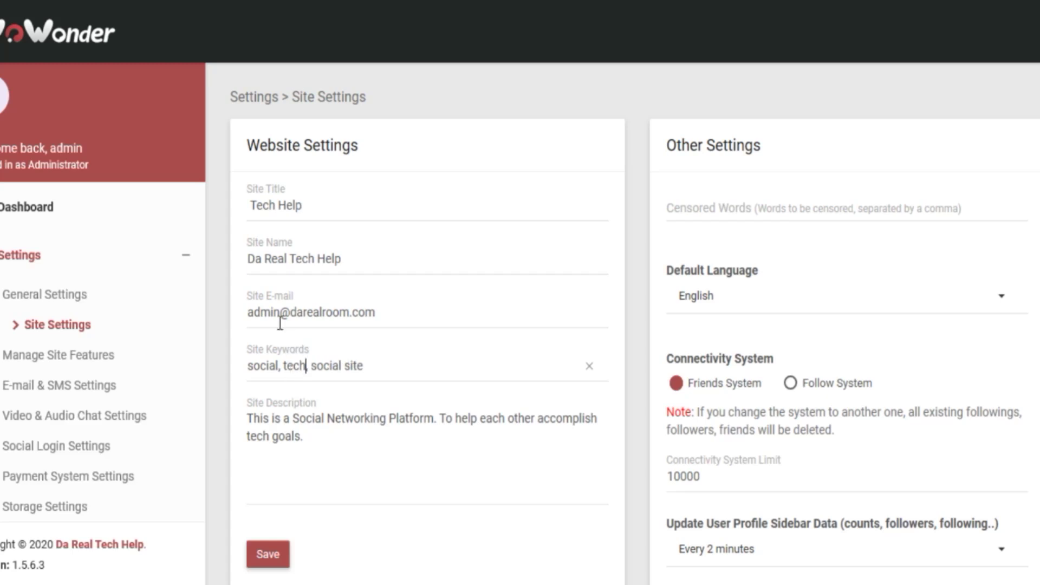
pyautogui.scroll(-5, 280, 322)
pyautogui.click(270, 297)
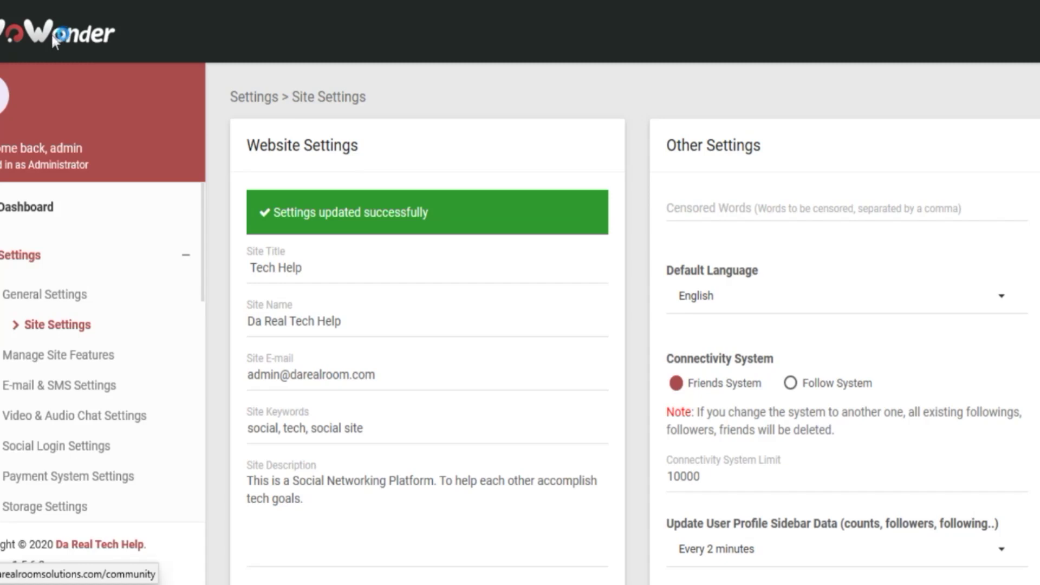
pyautogui.click(53, 35)
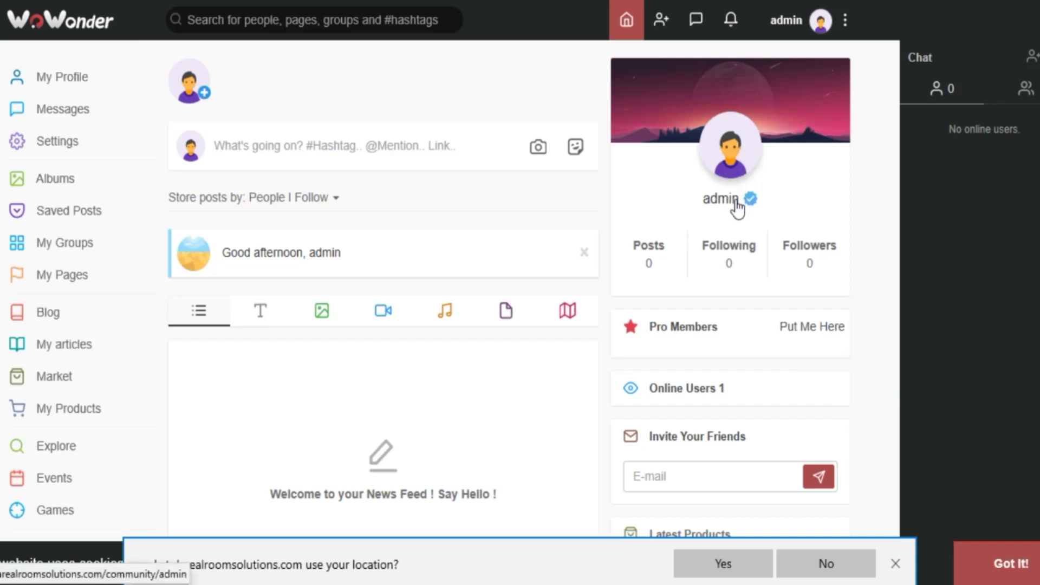
# View the admin's profile timeline, filtering it to text posts and then image posts
pyautogui.click(721, 199)
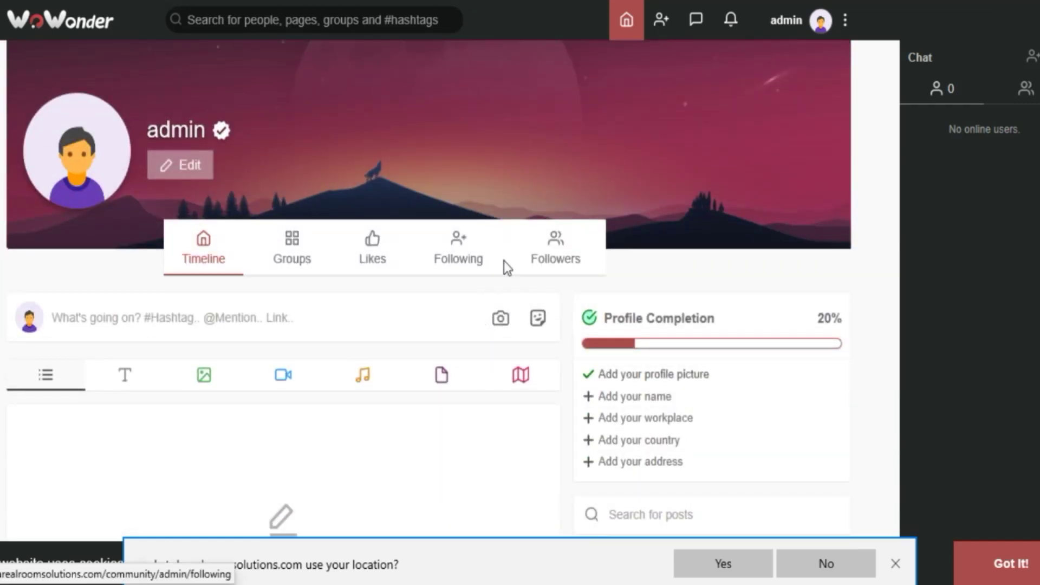
pyautogui.scroll(-3, 206, 267)
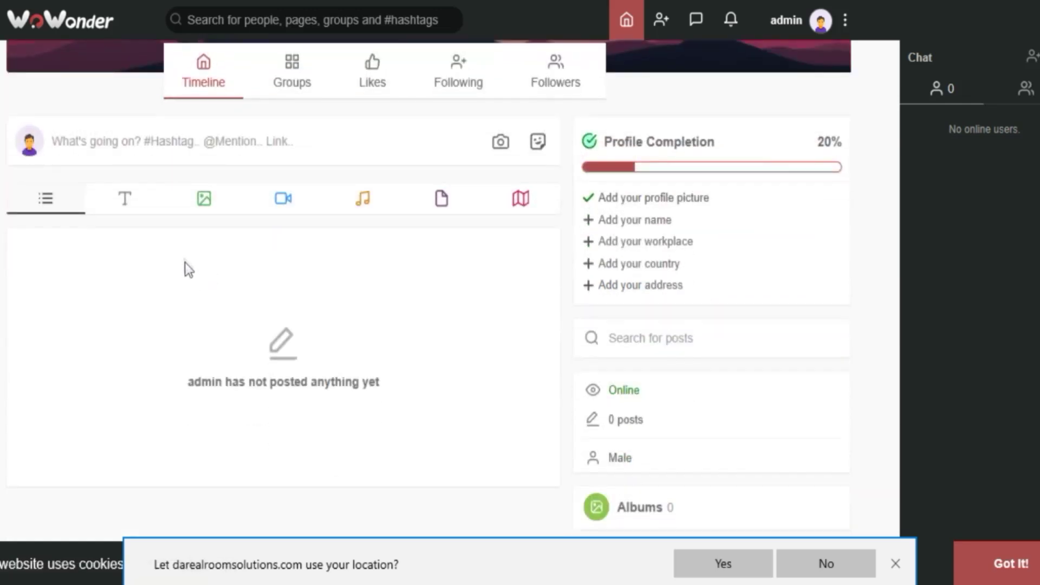
pyautogui.click(124, 200)
pyautogui.click(201, 201)
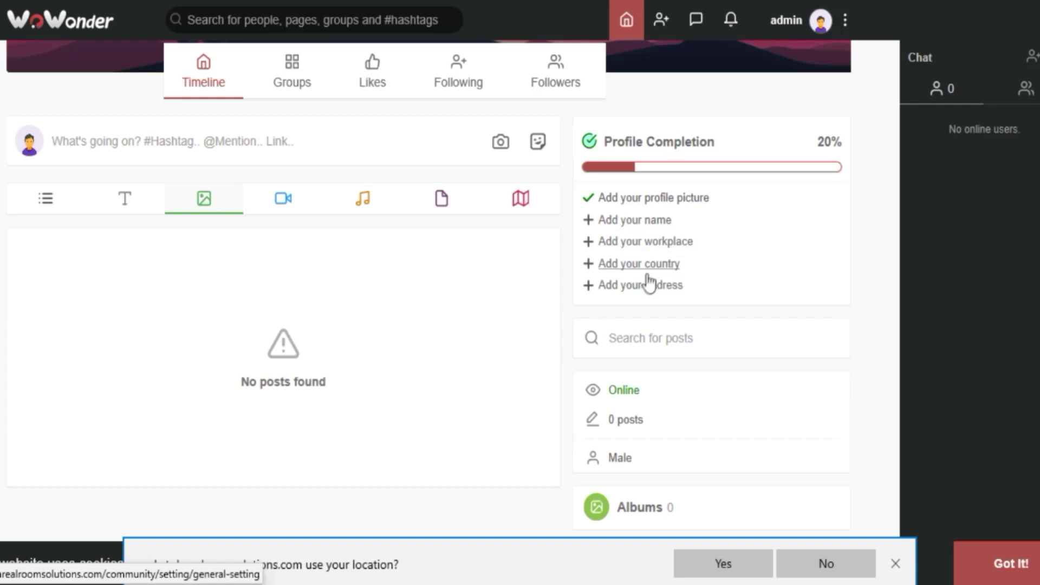
pyautogui.scroll(-5, 642, 325)
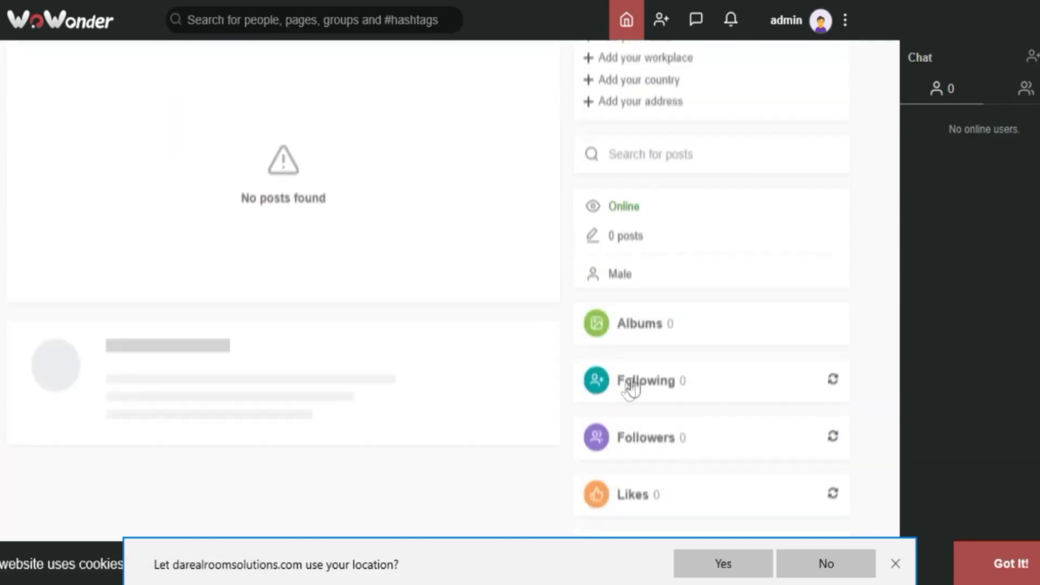
pyautogui.scroll(5, 597, 427)
pyautogui.scroll(2, 595, 424)
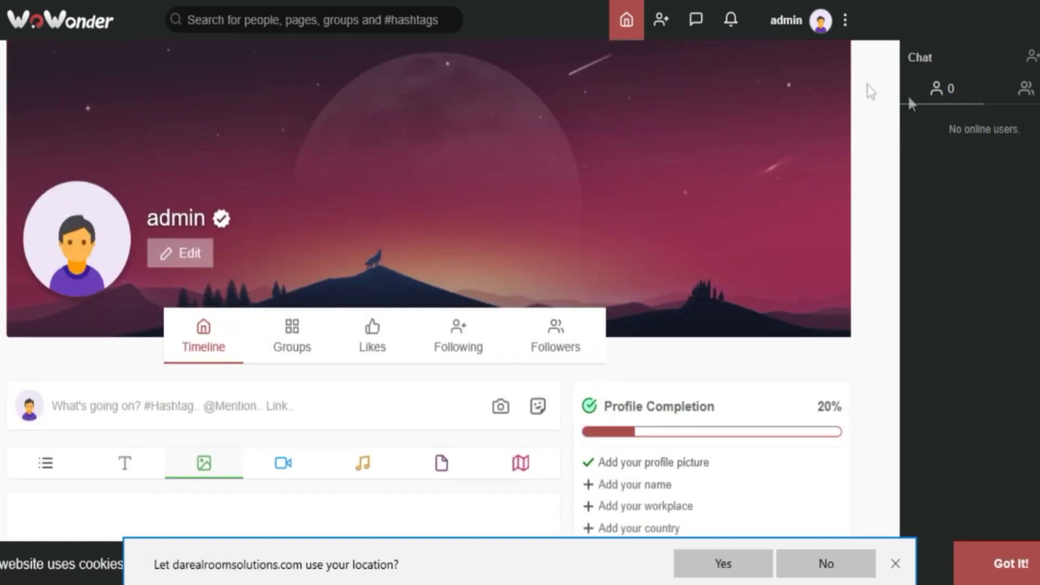
# Check the admin's notifications, messages and friend requests, then return to the news feed
pyautogui.click(729, 23)
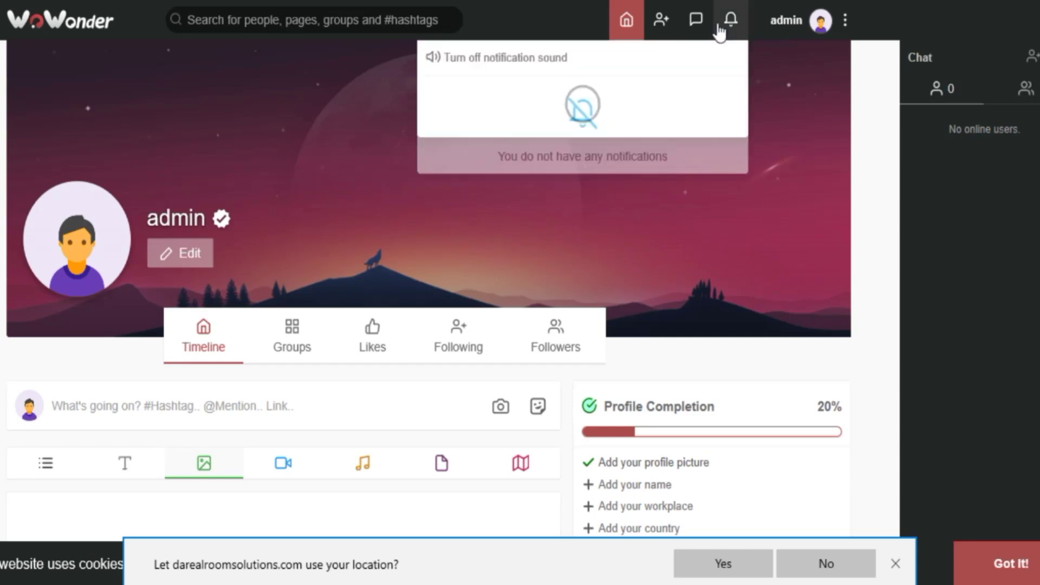
pyautogui.click(695, 24)
pyautogui.click(658, 21)
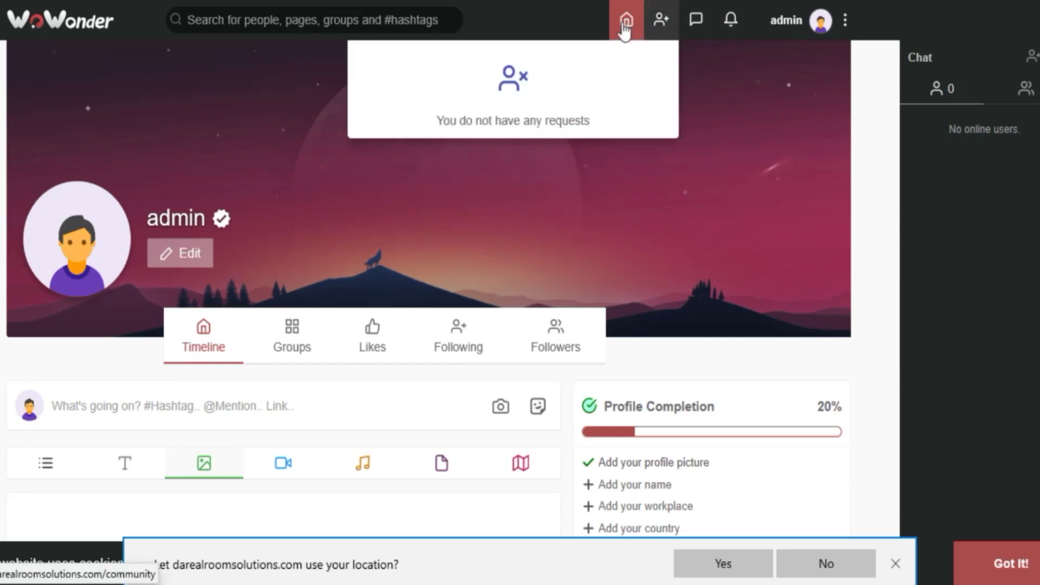
pyautogui.click(624, 25)
pyautogui.scroll(-3, 262, 164)
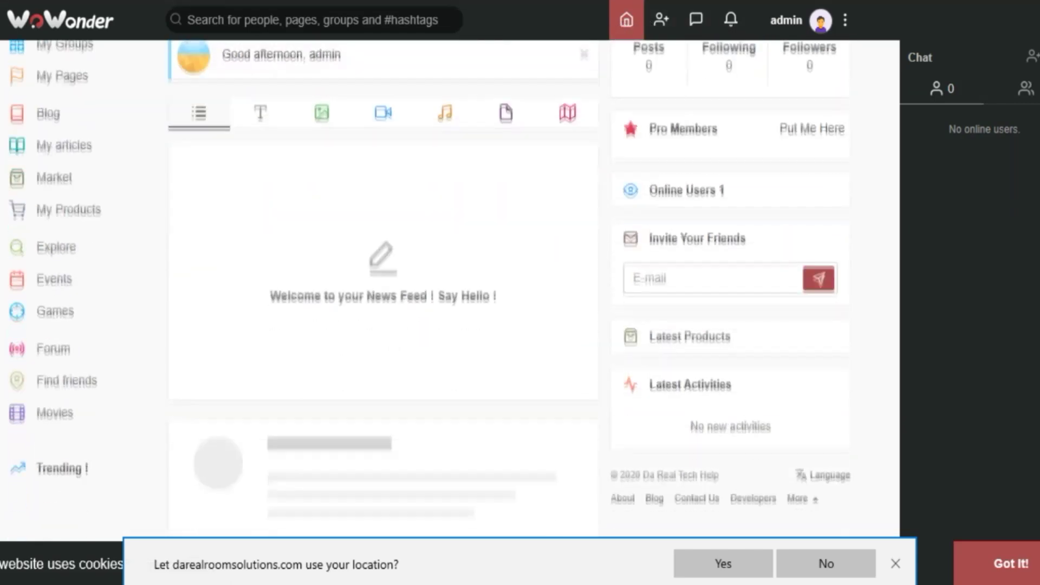